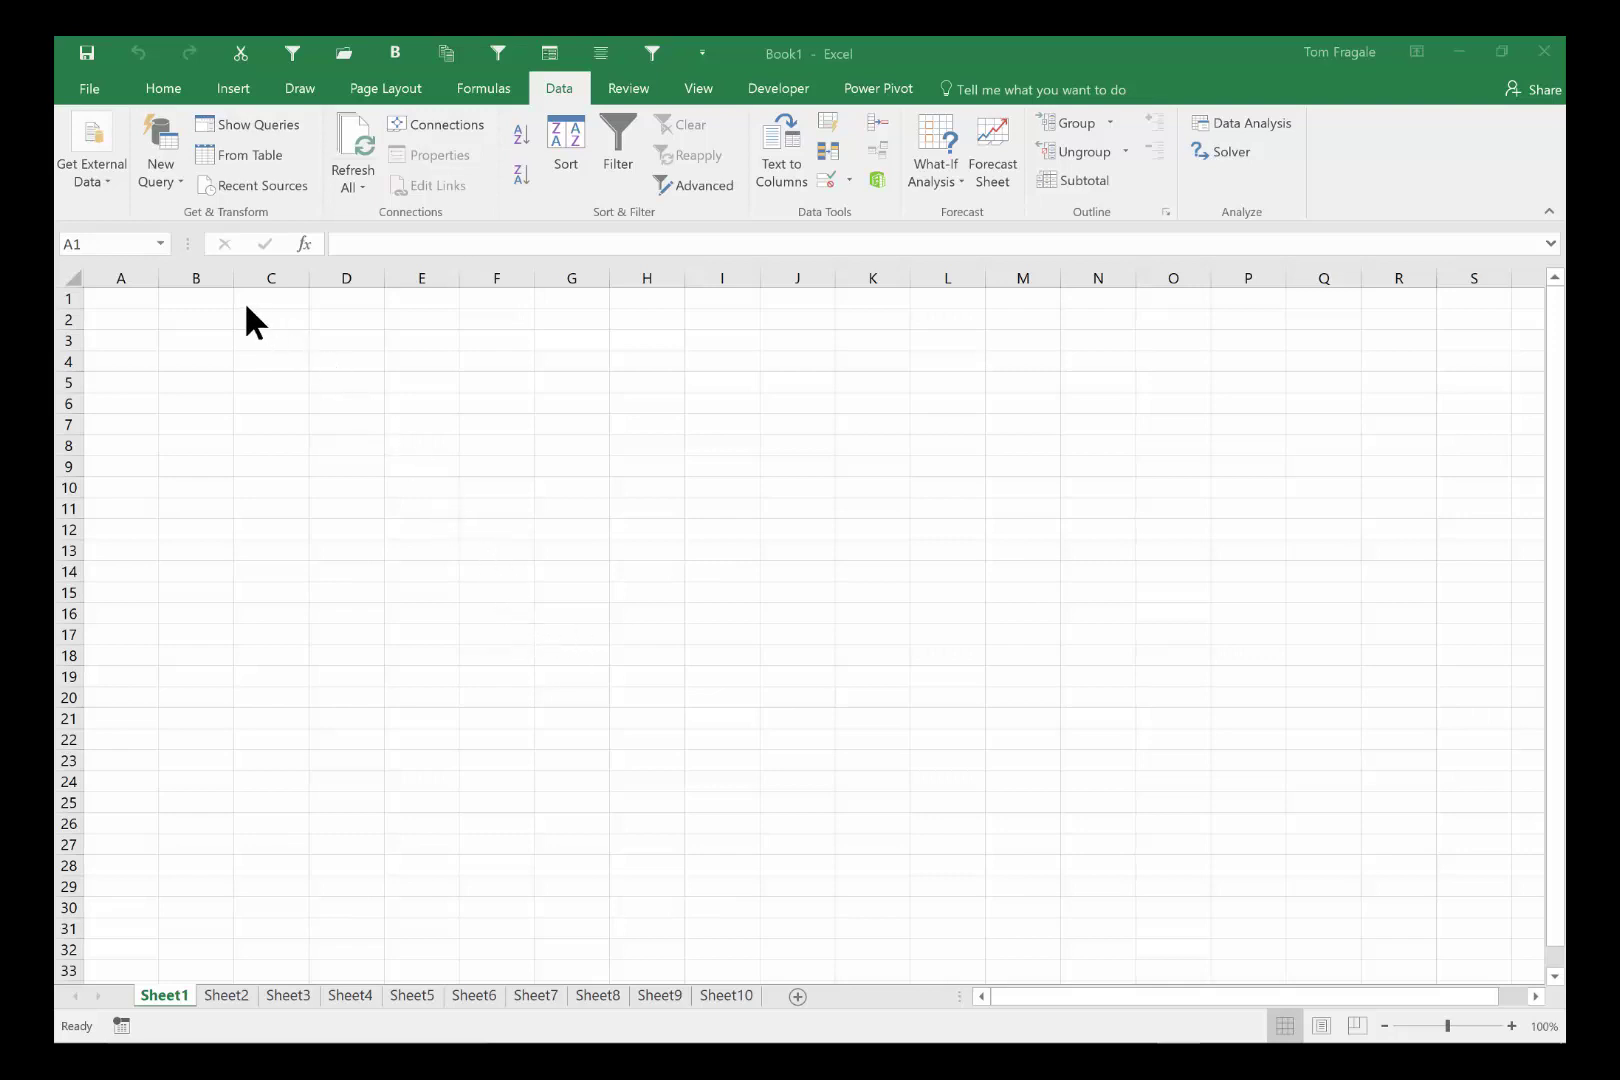
- With cell A1 selected, start a new From Web query via Get External Data
{"action": "left_click", "coordinate": [127, 294]}
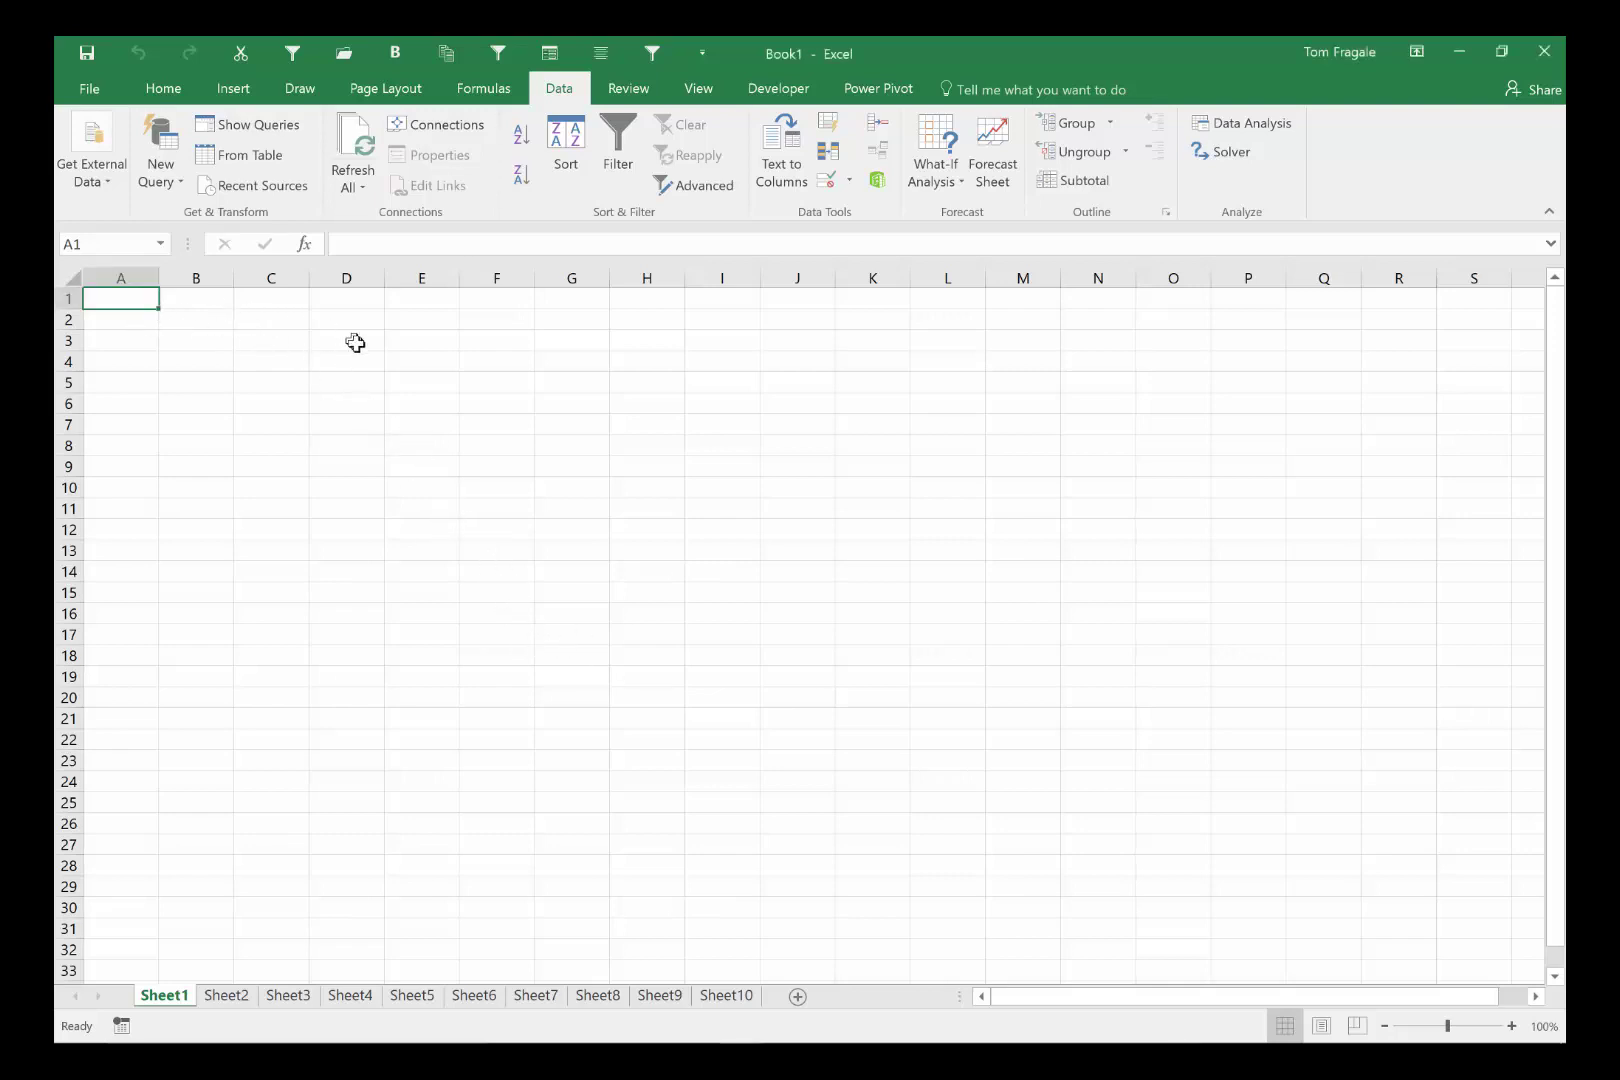
{"action": "left_click", "coordinate": [82, 181]}
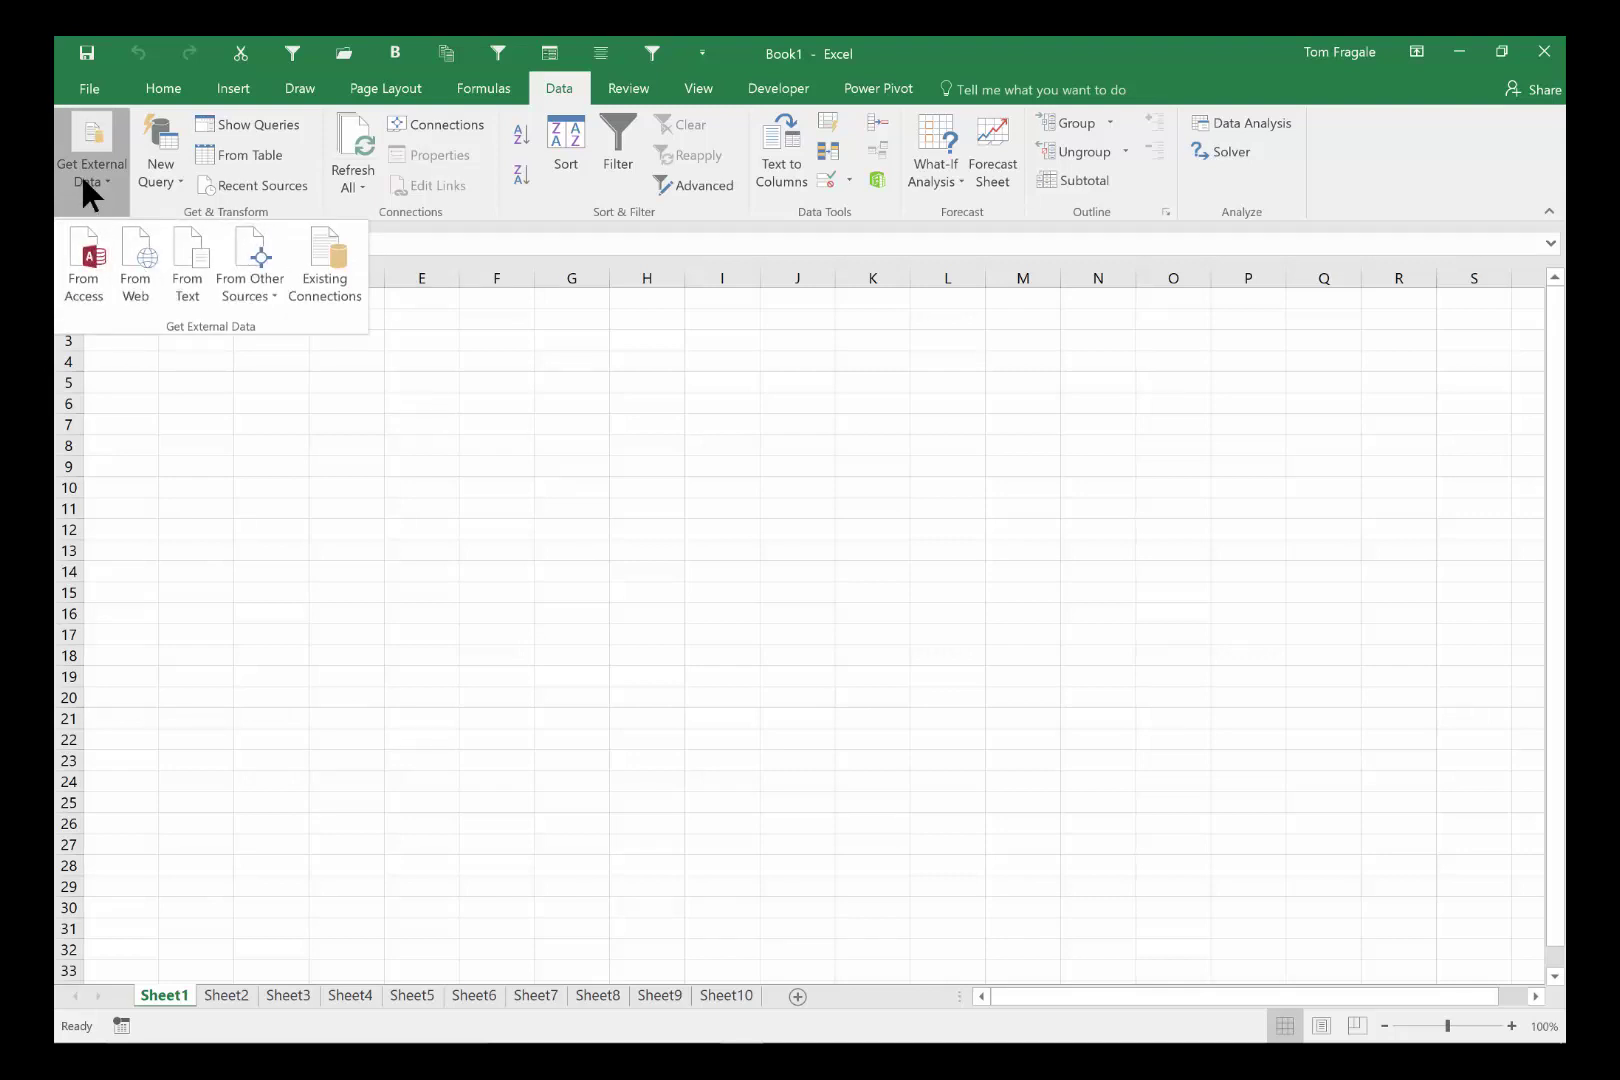
{"action": "left_click", "coordinate": [140, 273]}
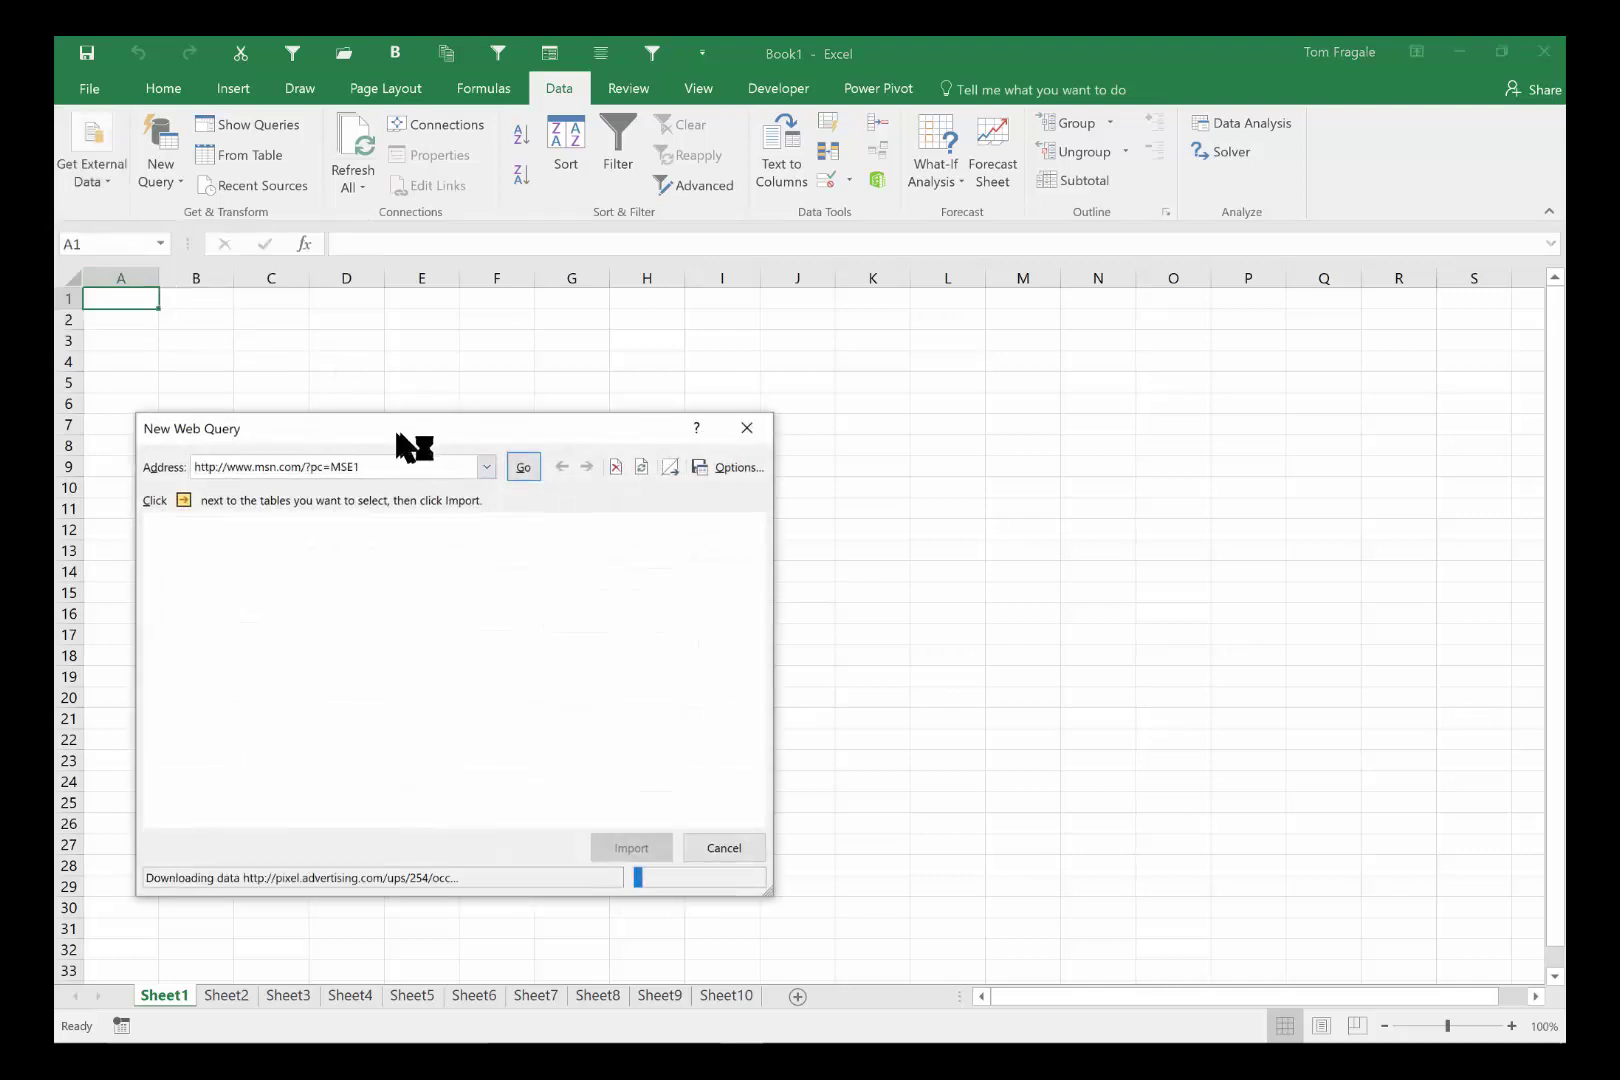
{"action": "left_click_drag", "start_coordinate": [397, 434], "coordinate": [877, 353]}
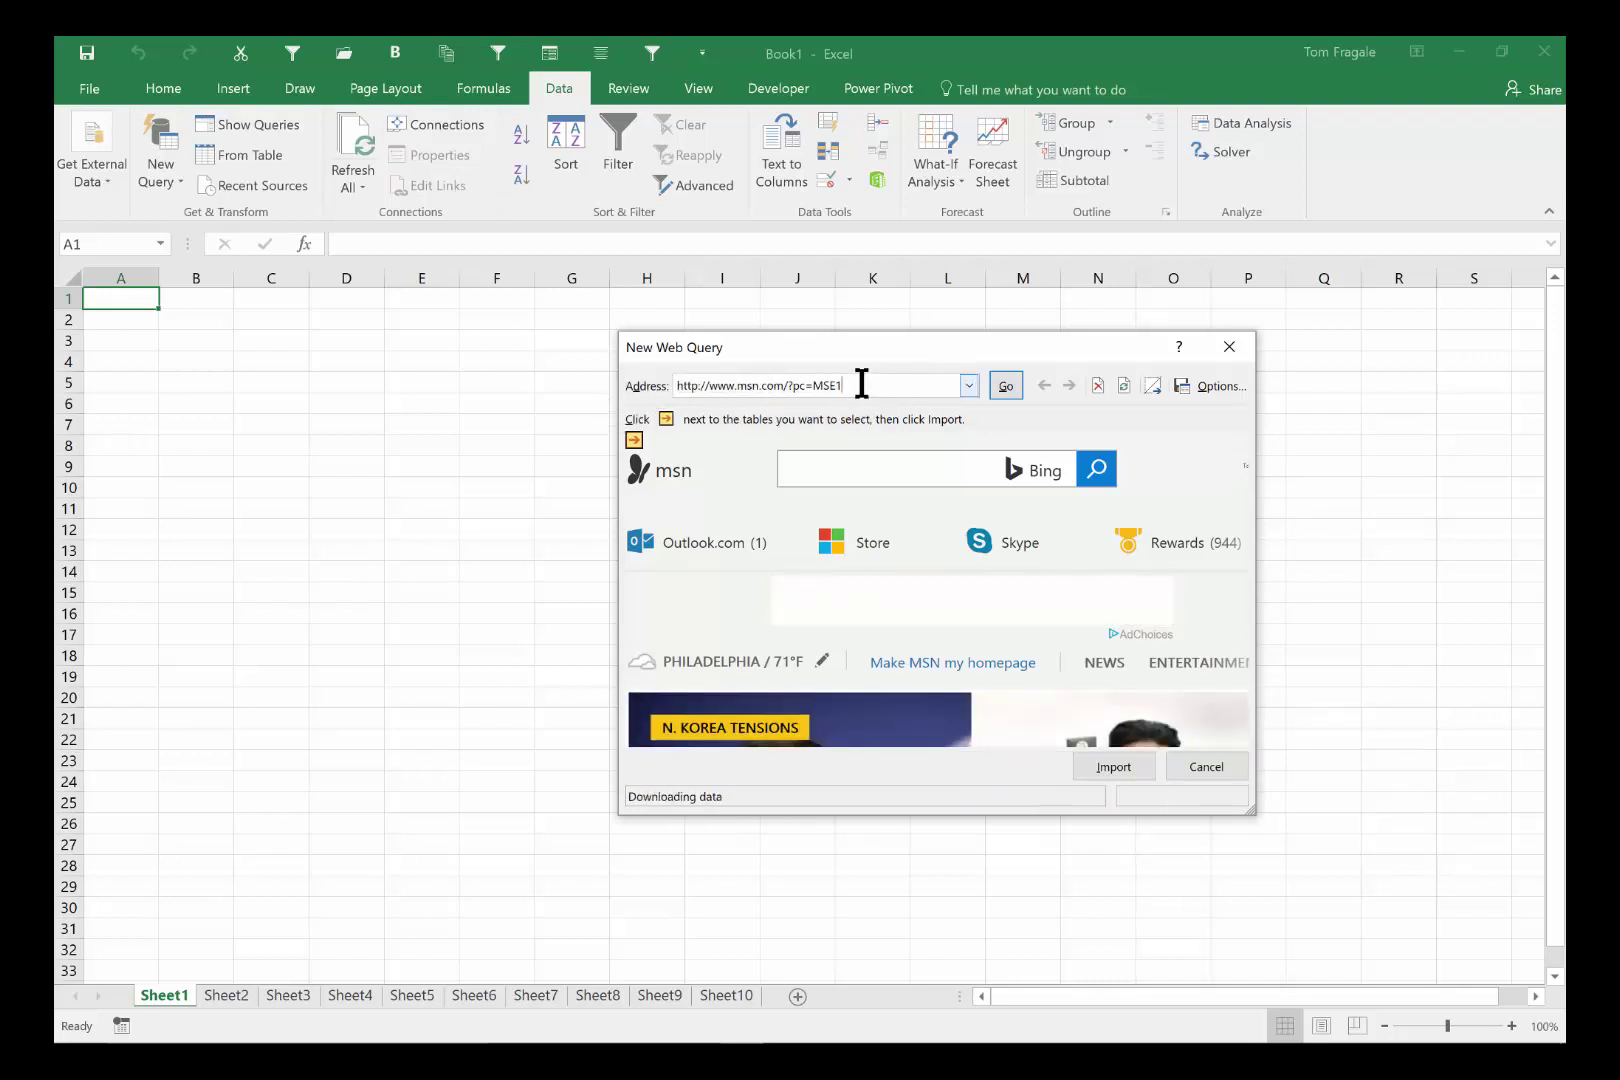
{"action": "left_click_drag", "start_coordinate": [861, 383], "coordinate": [593, 380]}
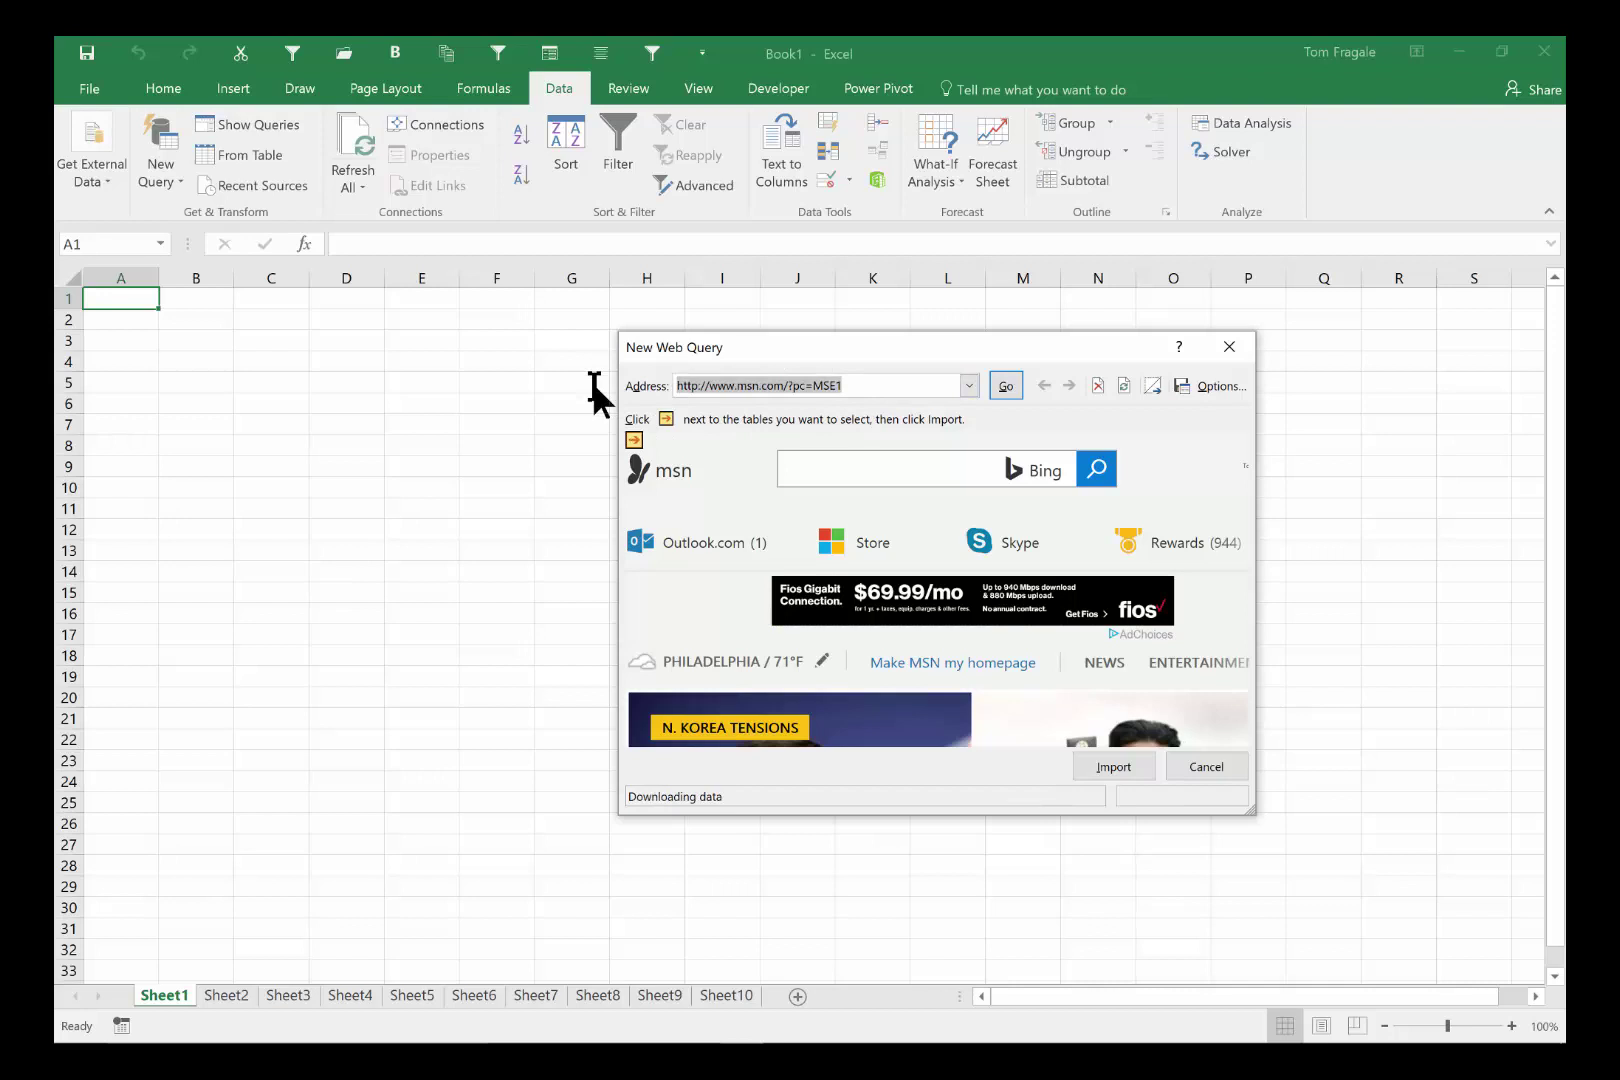
{"action": "type", "text": "ww"}
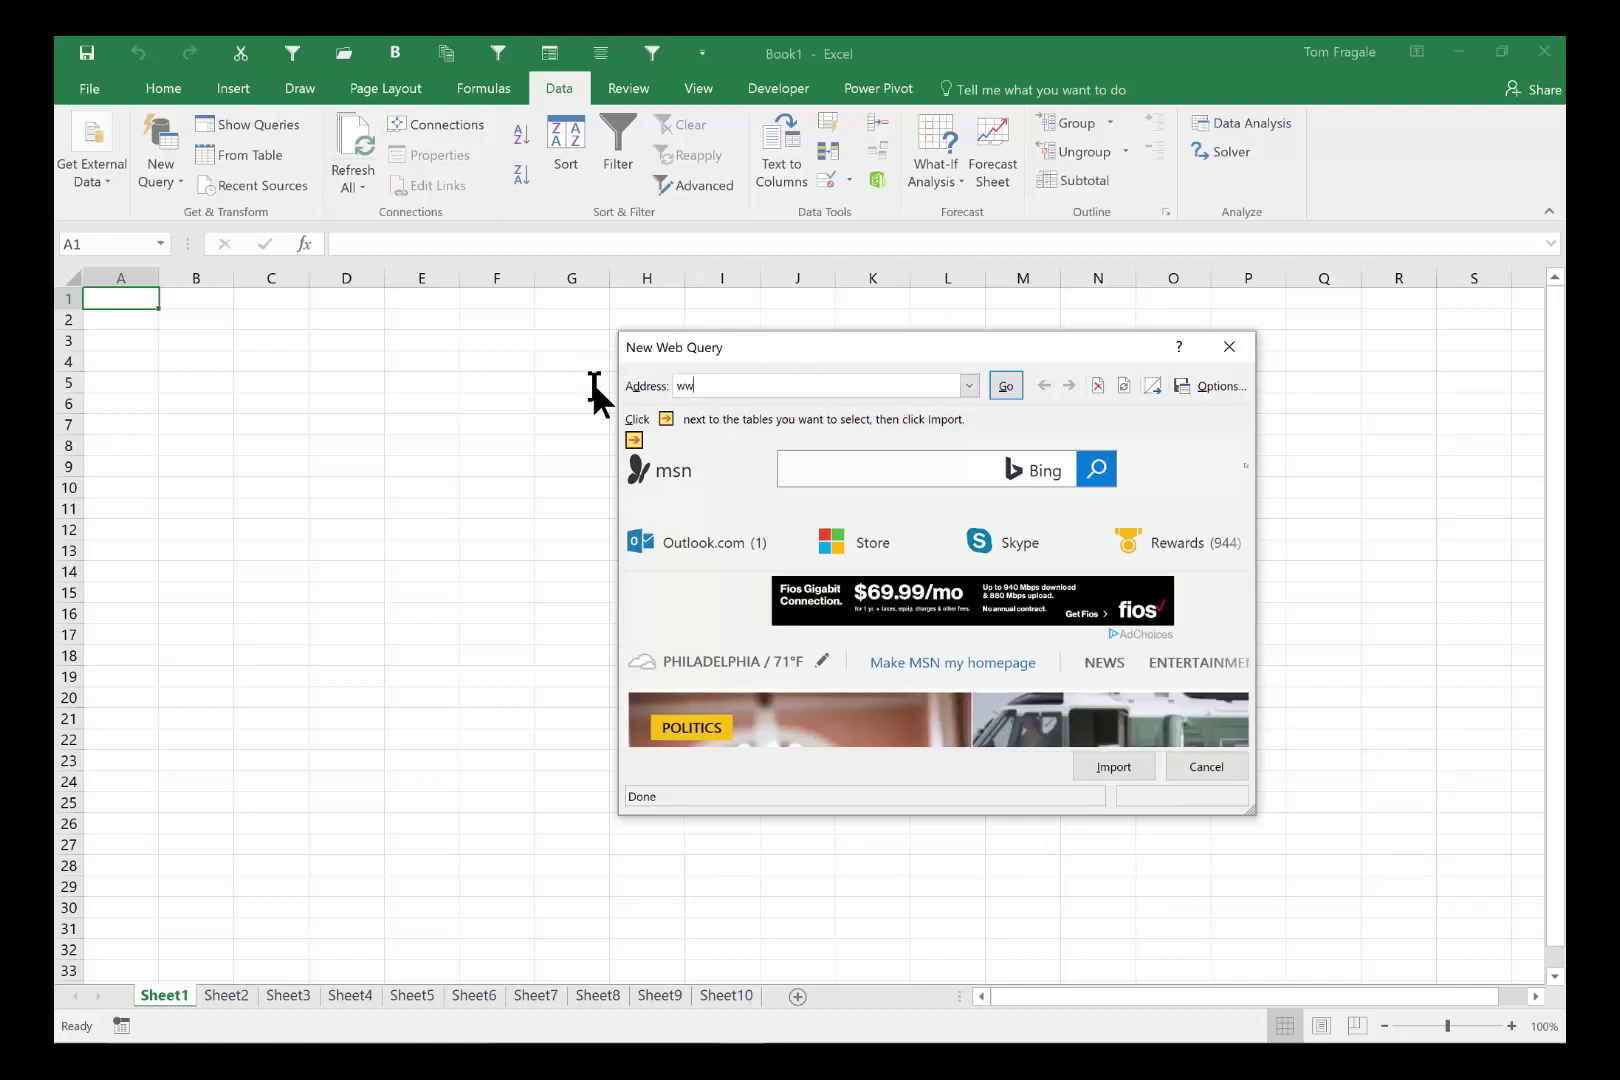
{"action": "type", "text": "w.google.com"}
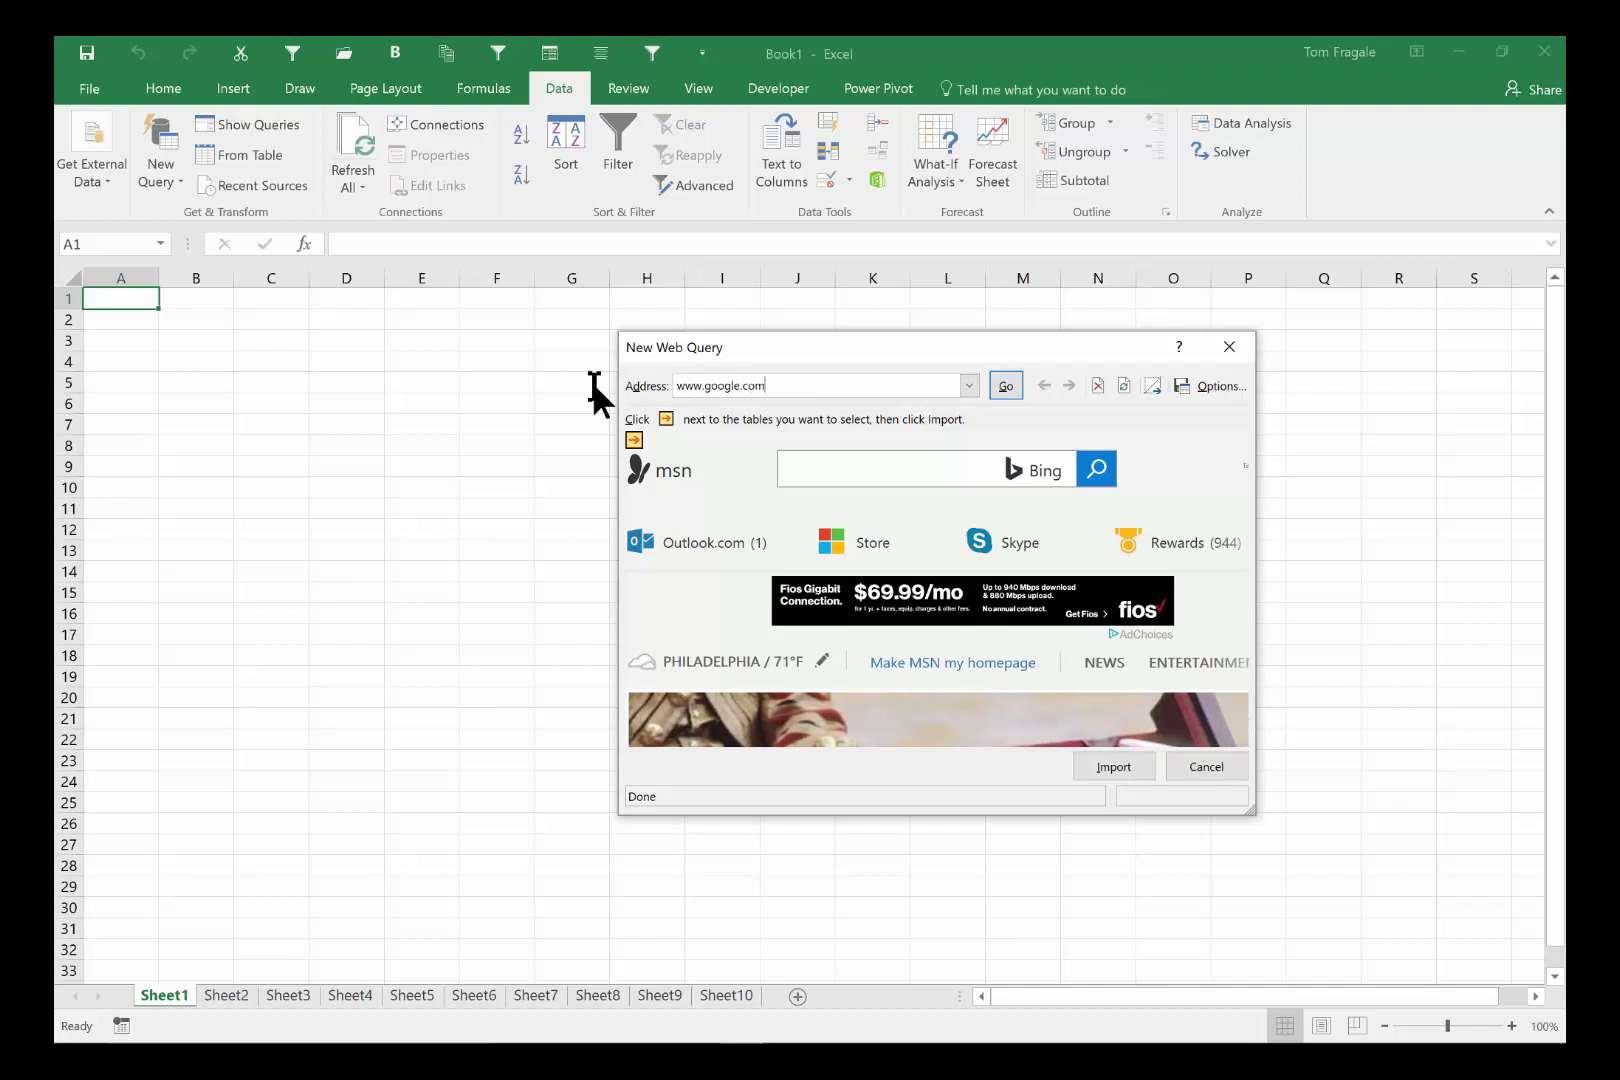
{"action": "type", "text": "/finance"}
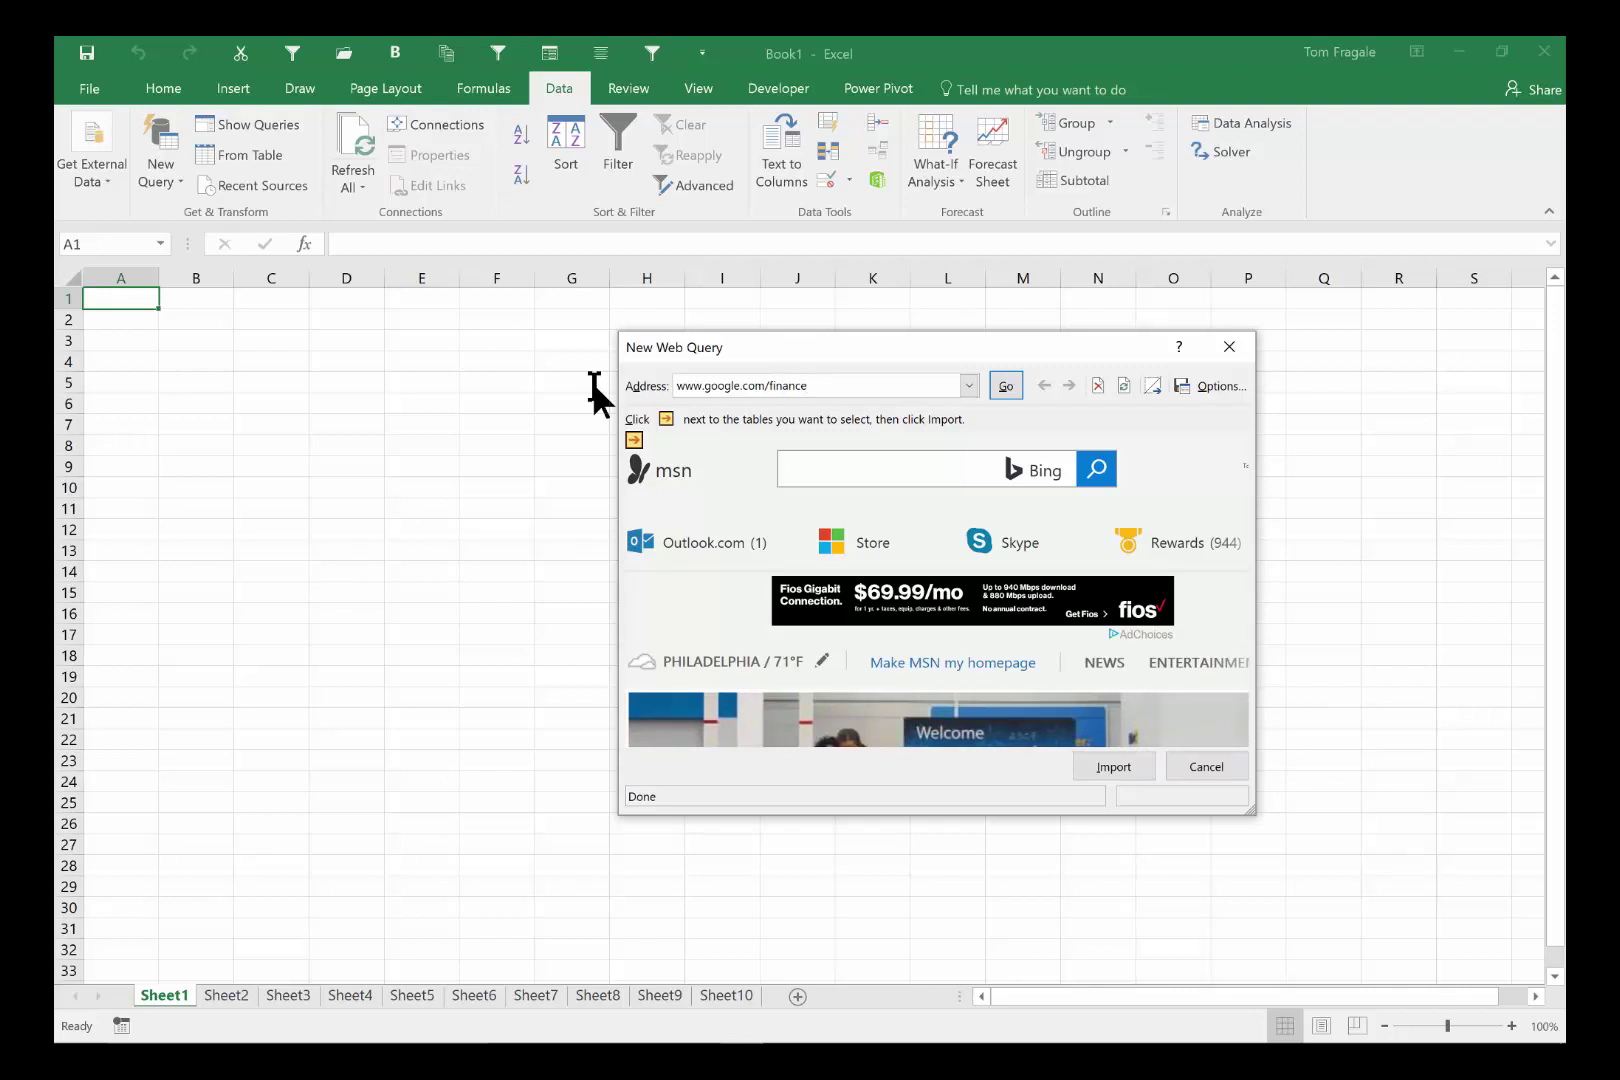
{"action": "key", "text": "Return"}
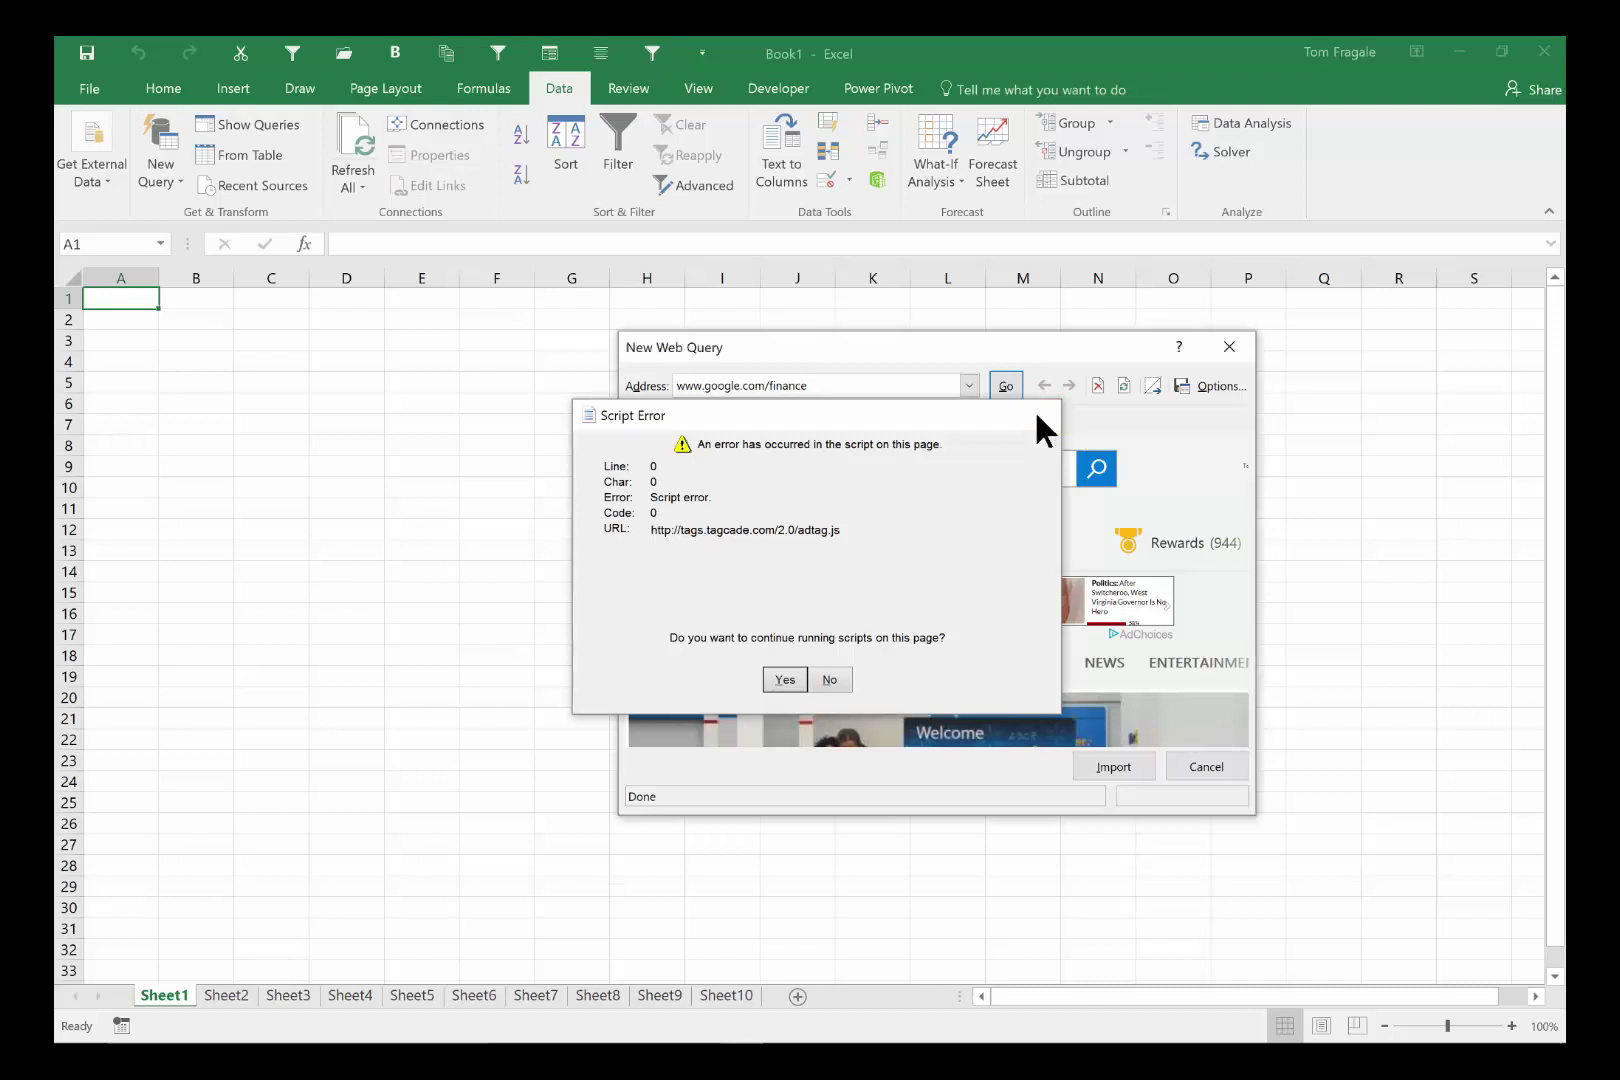
{"action": "left_click", "coordinate": [1034, 409]}
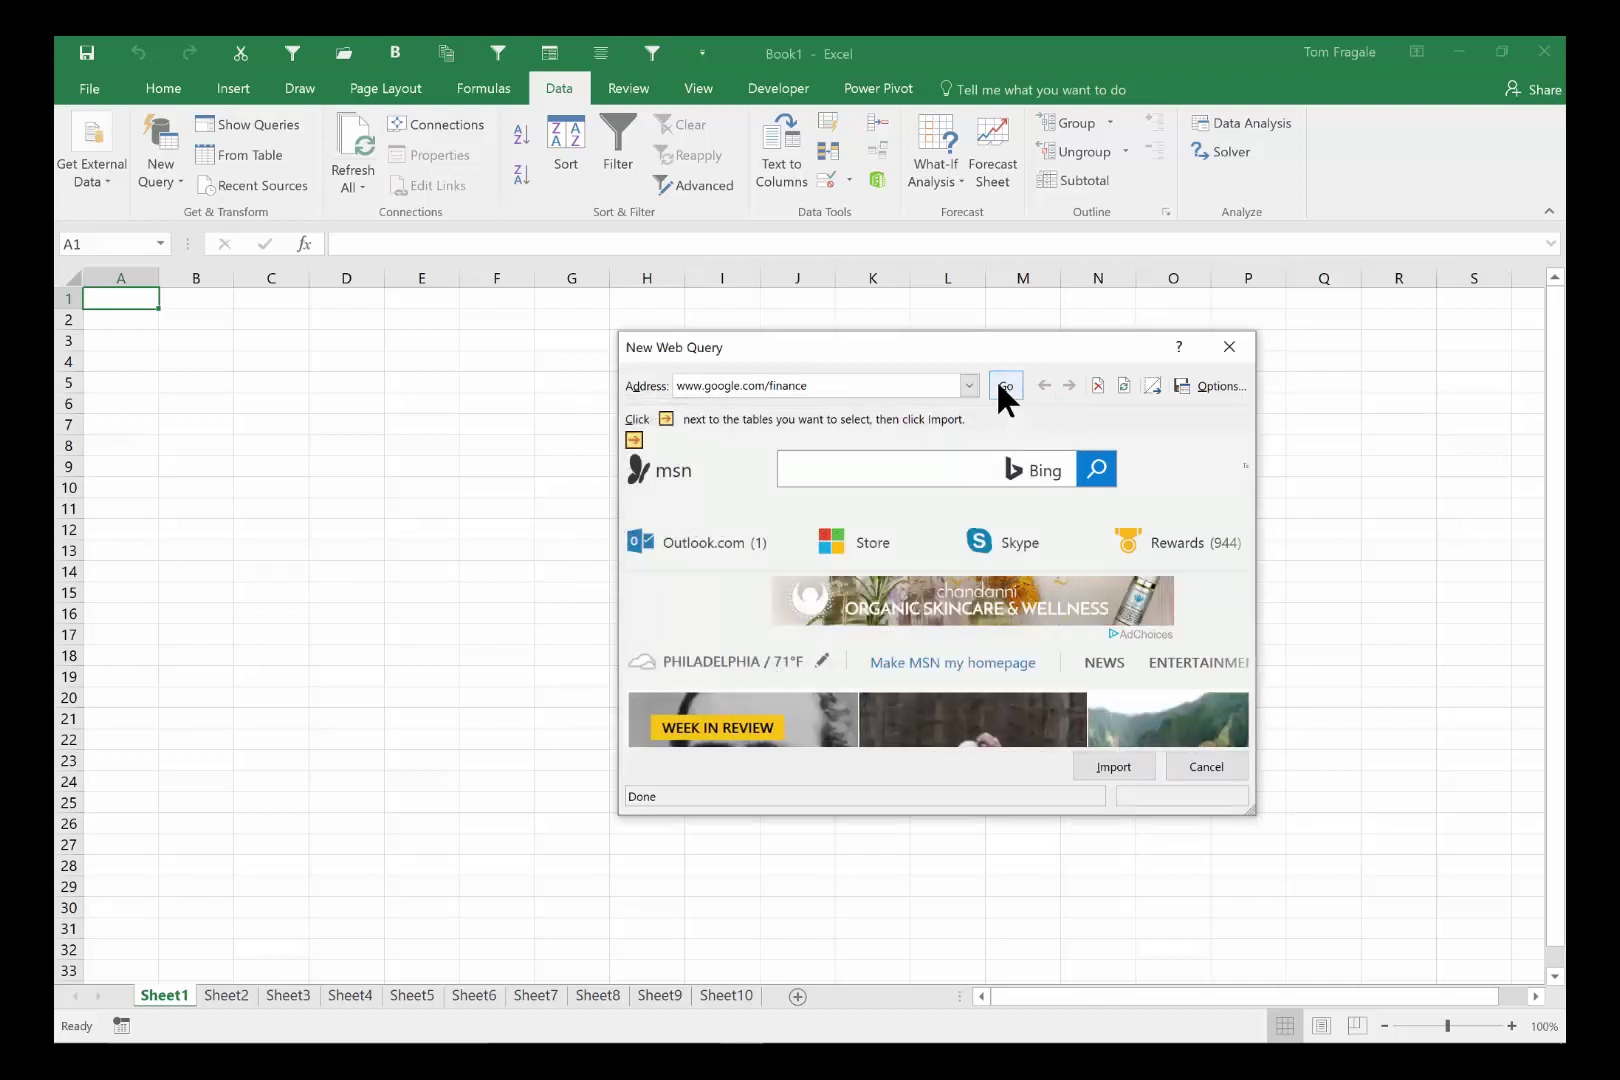
- Load Google Finance, mark the Dow Jones, S&P 500 and Nasdaq table, and choose Import
{"action": "left_click", "coordinate": [998, 384]}
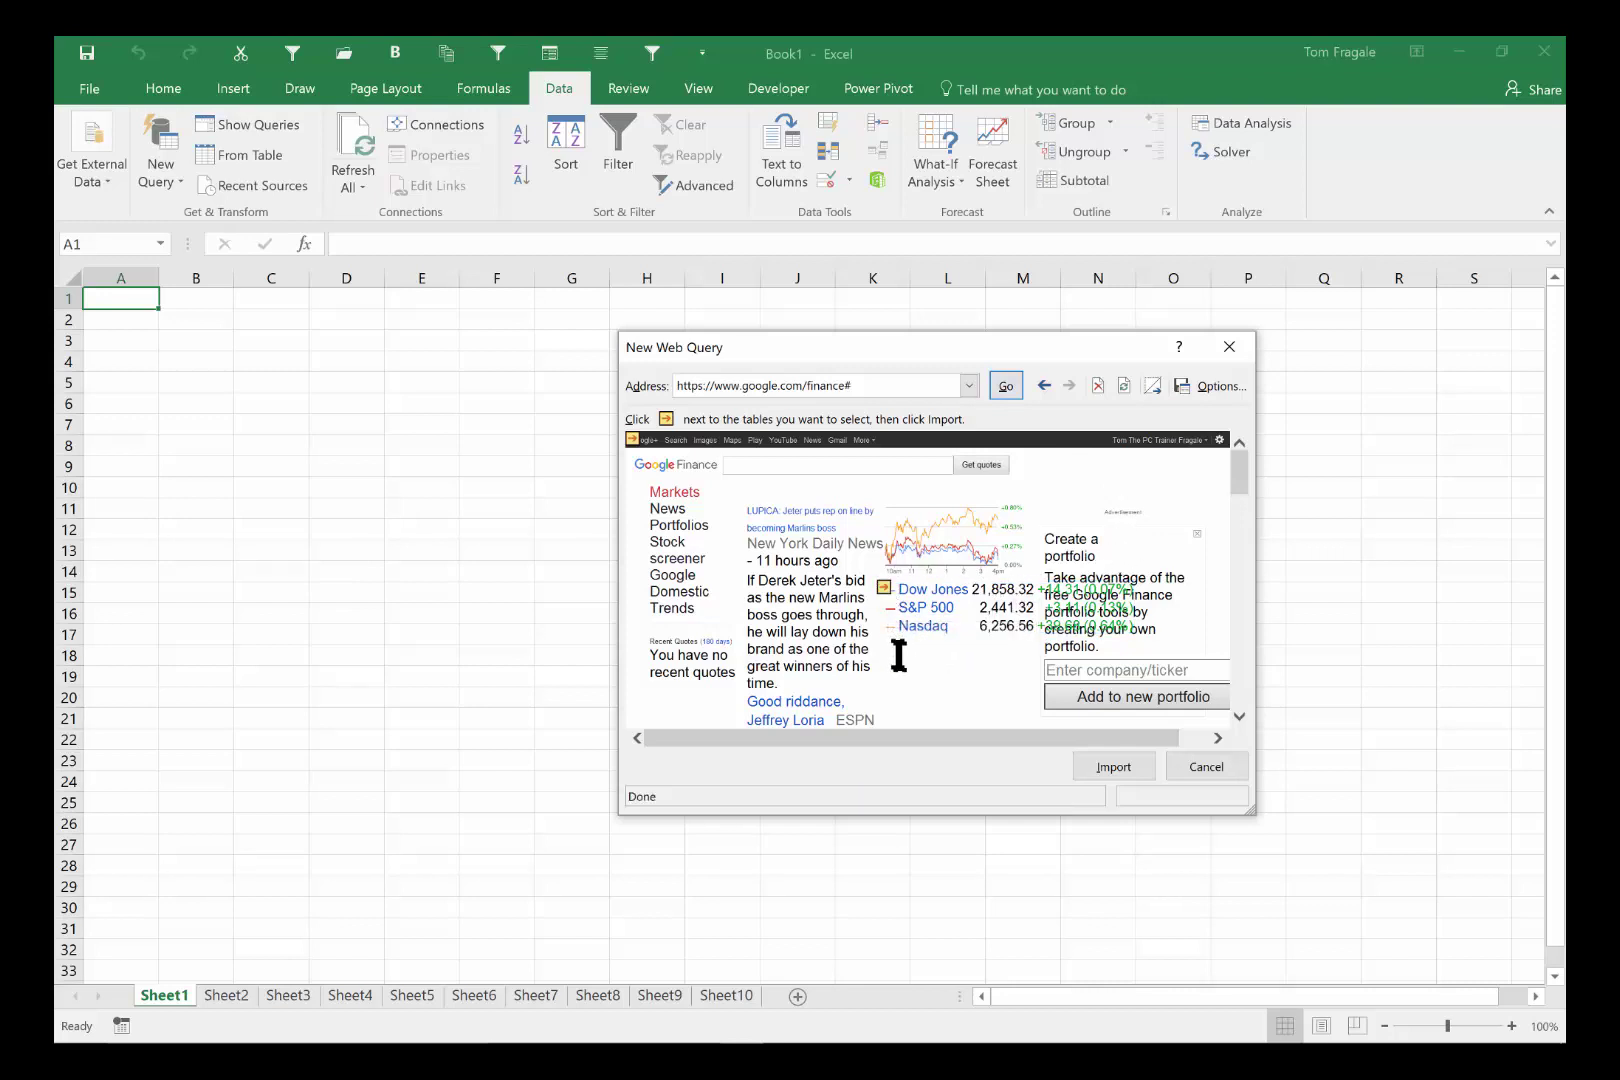
{"action": "left_click", "coordinate": [884, 588]}
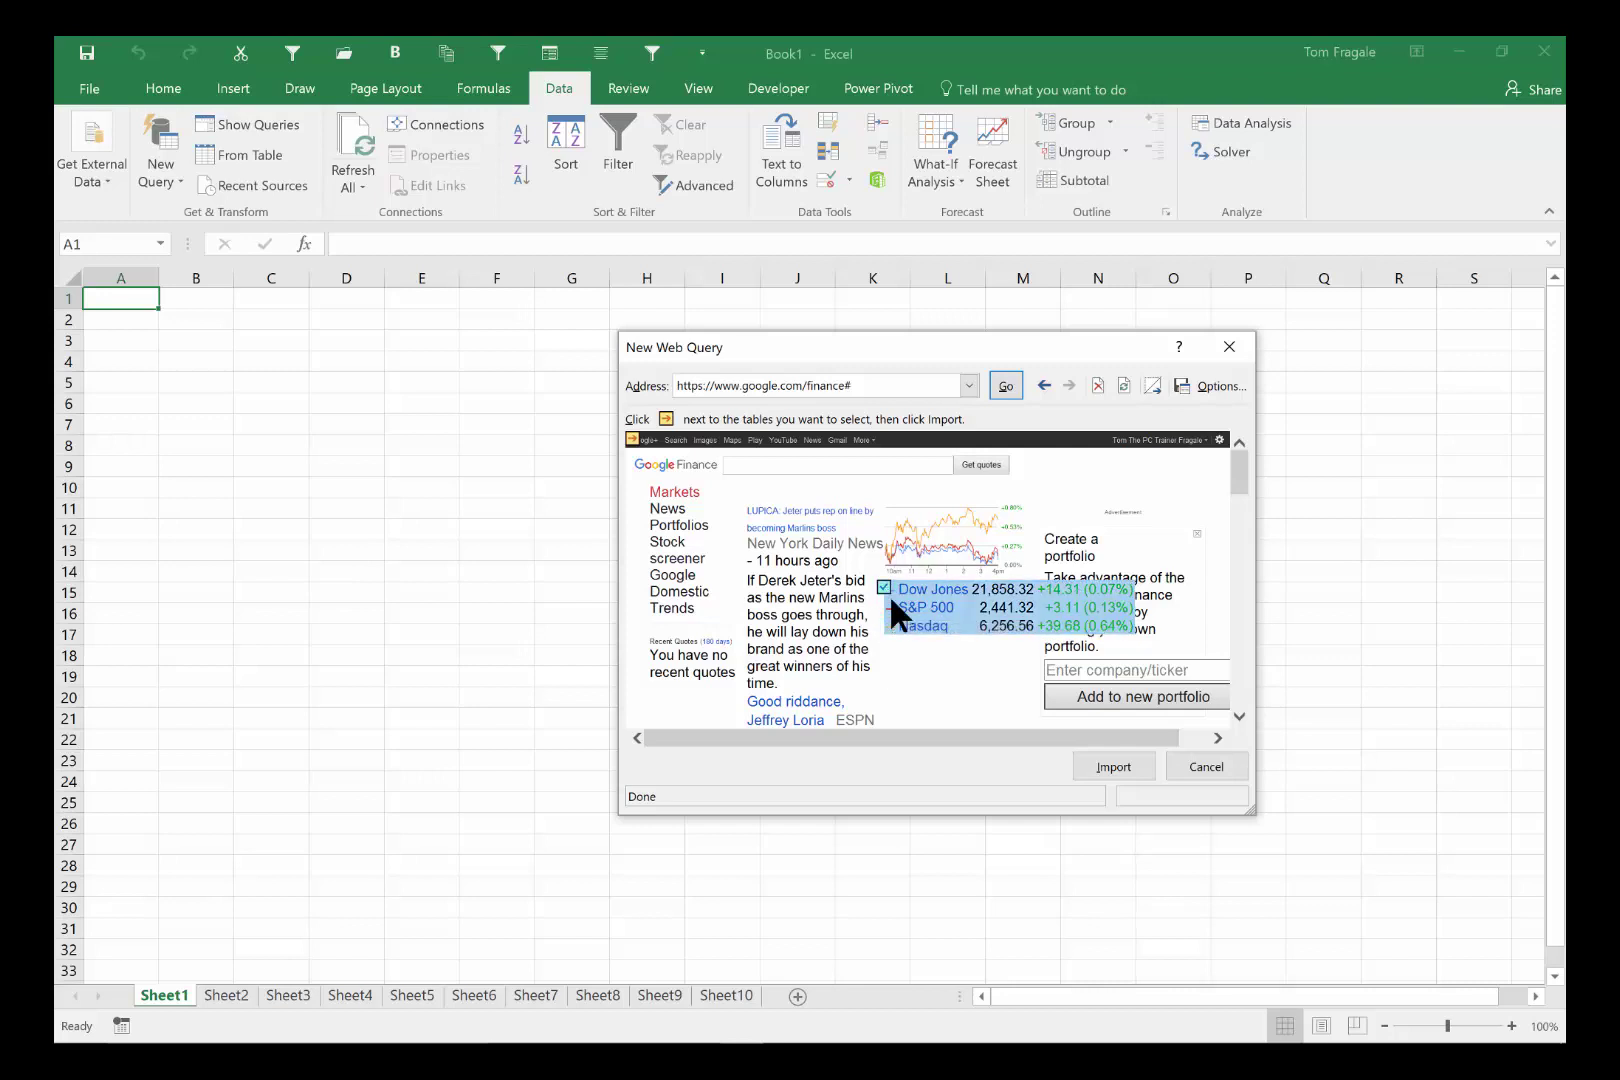
{"action": "left_click", "coordinate": [1110, 762]}
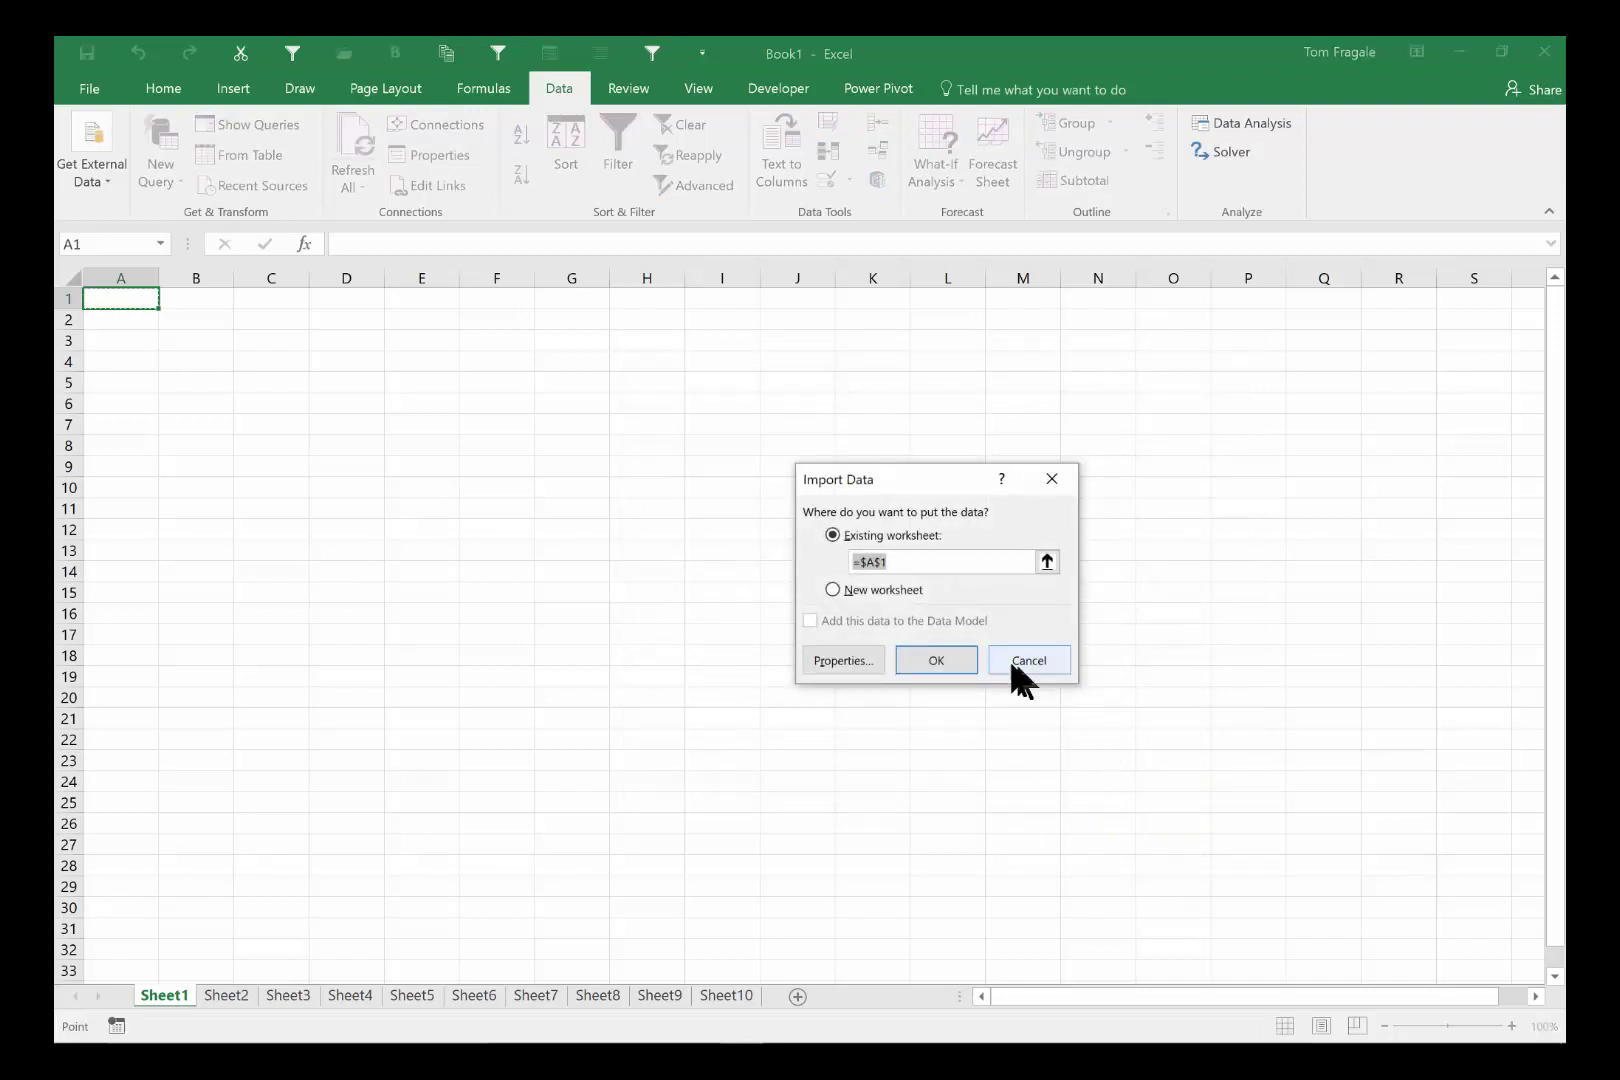
- Place the index quotes at $A$1 on Sheet1
{"action": "left_click", "coordinate": [924, 659]}
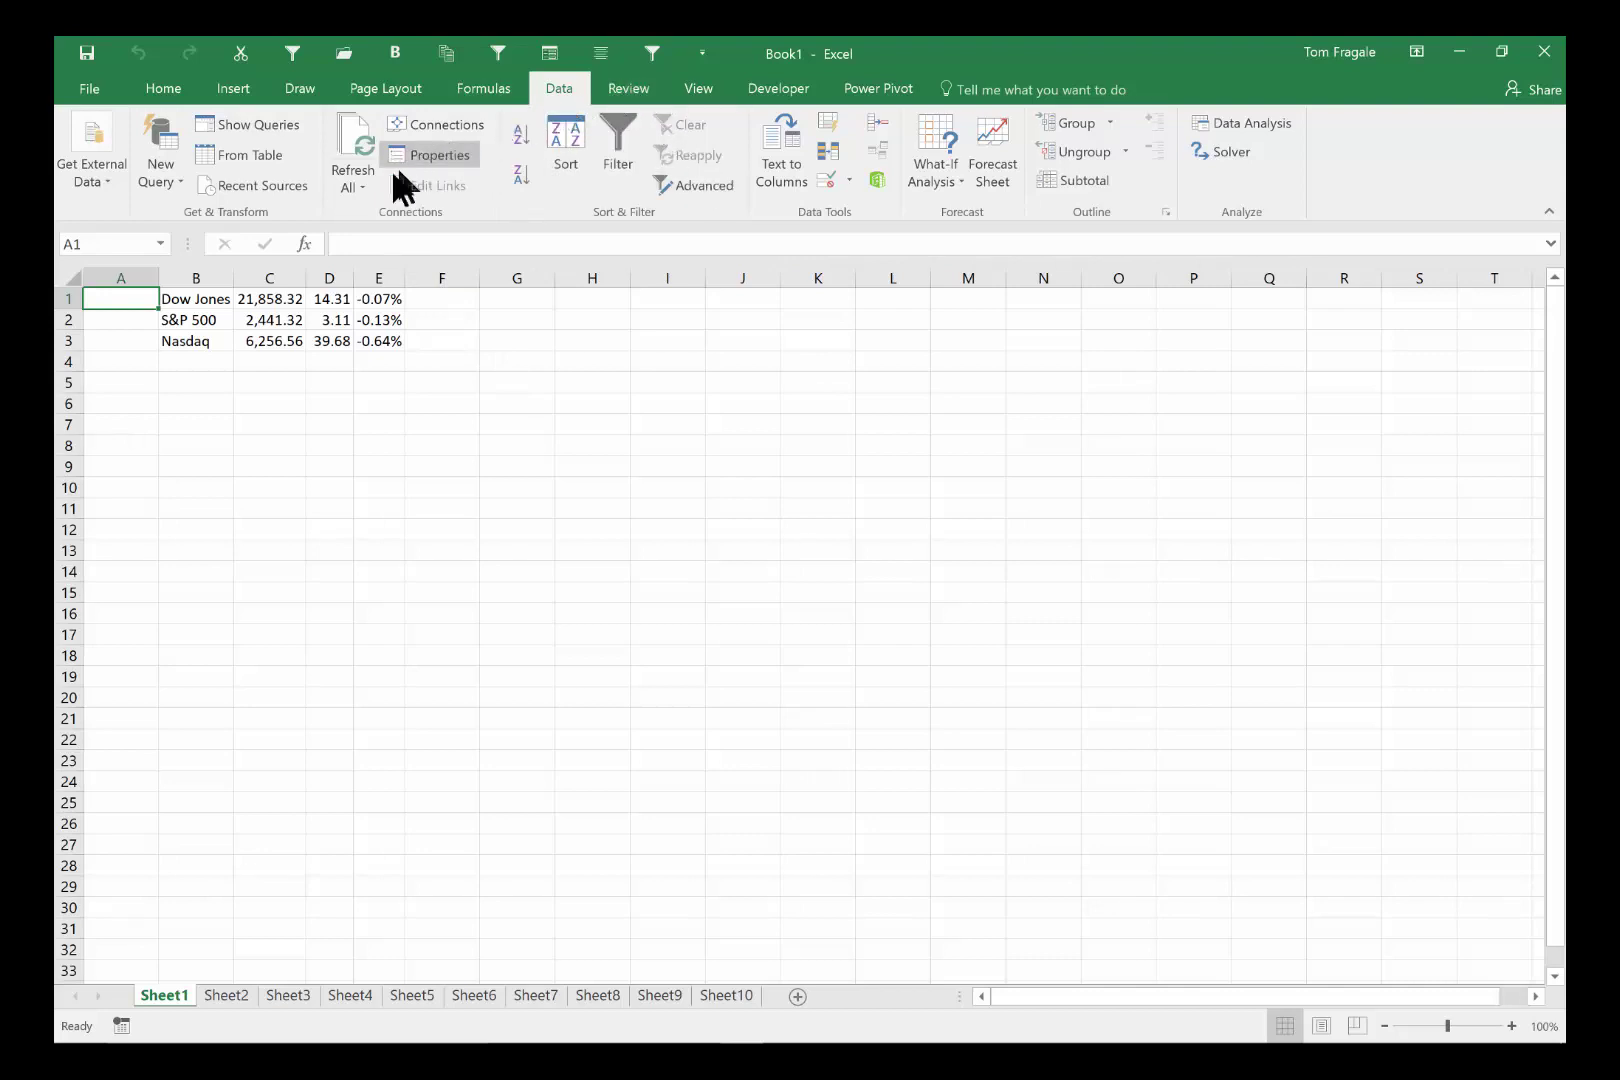
- Set the Sheet1 connection to refresh every 1 minute and when the file opens
{"action": "left_click", "coordinate": [354, 190]}
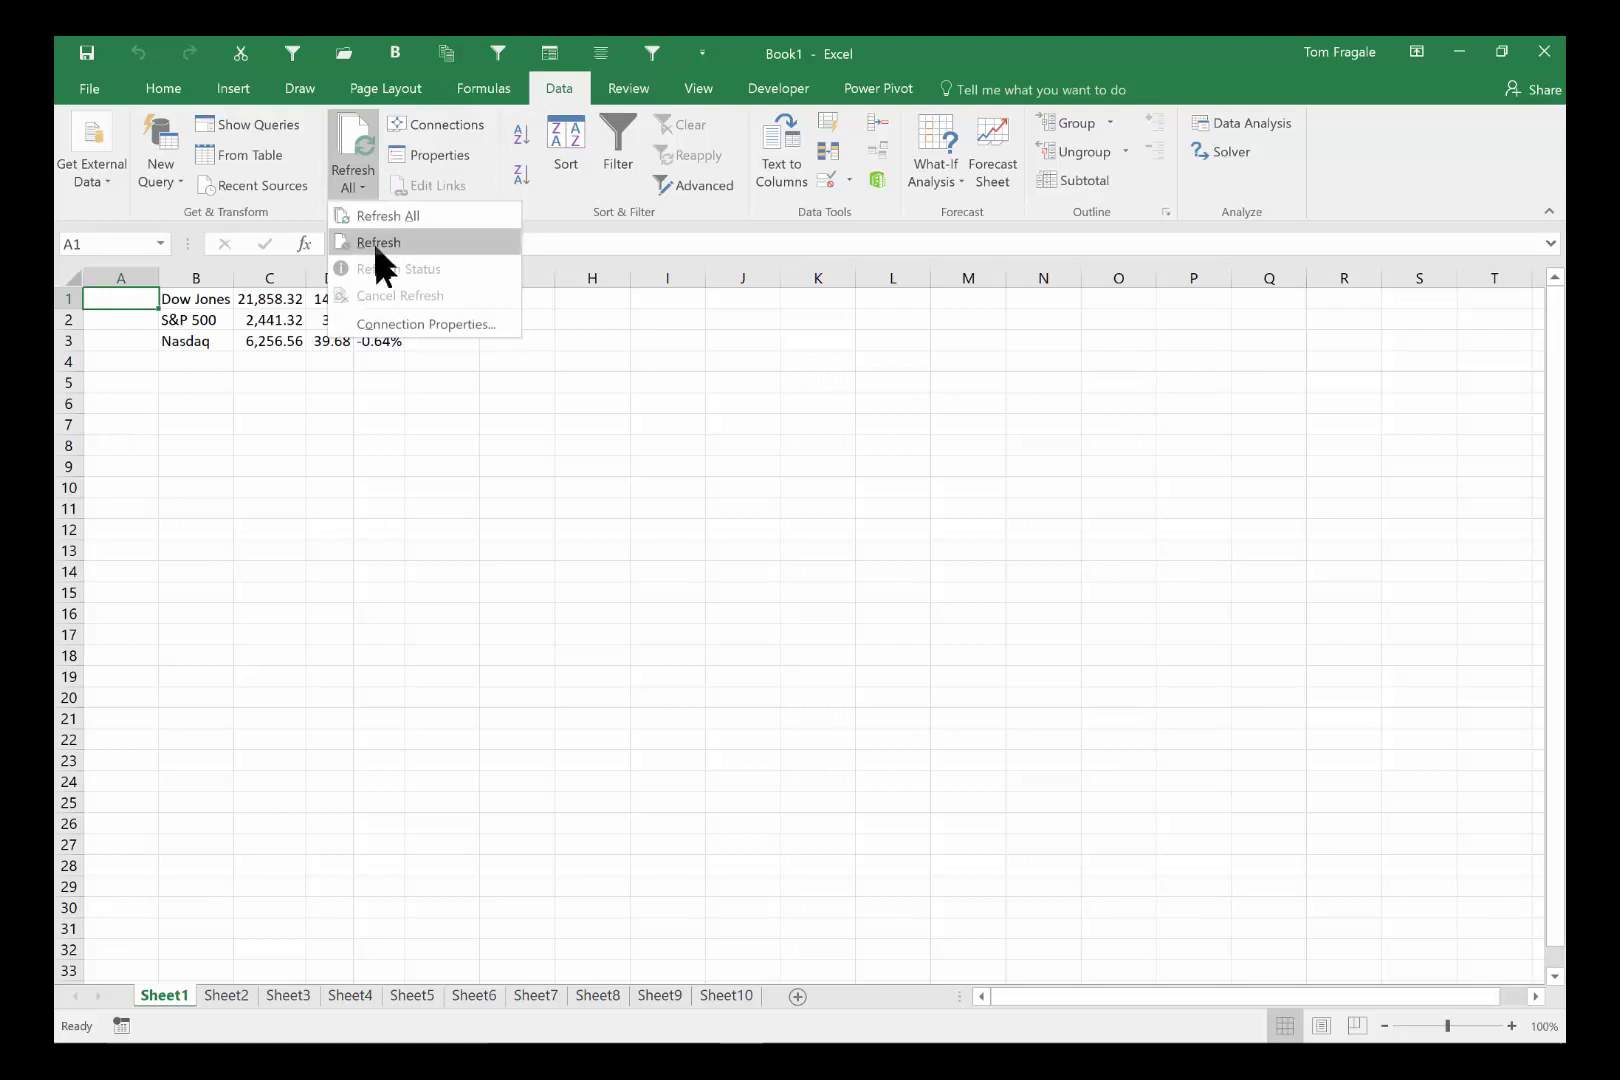
{"action": "left_click", "coordinate": [437, 336]}
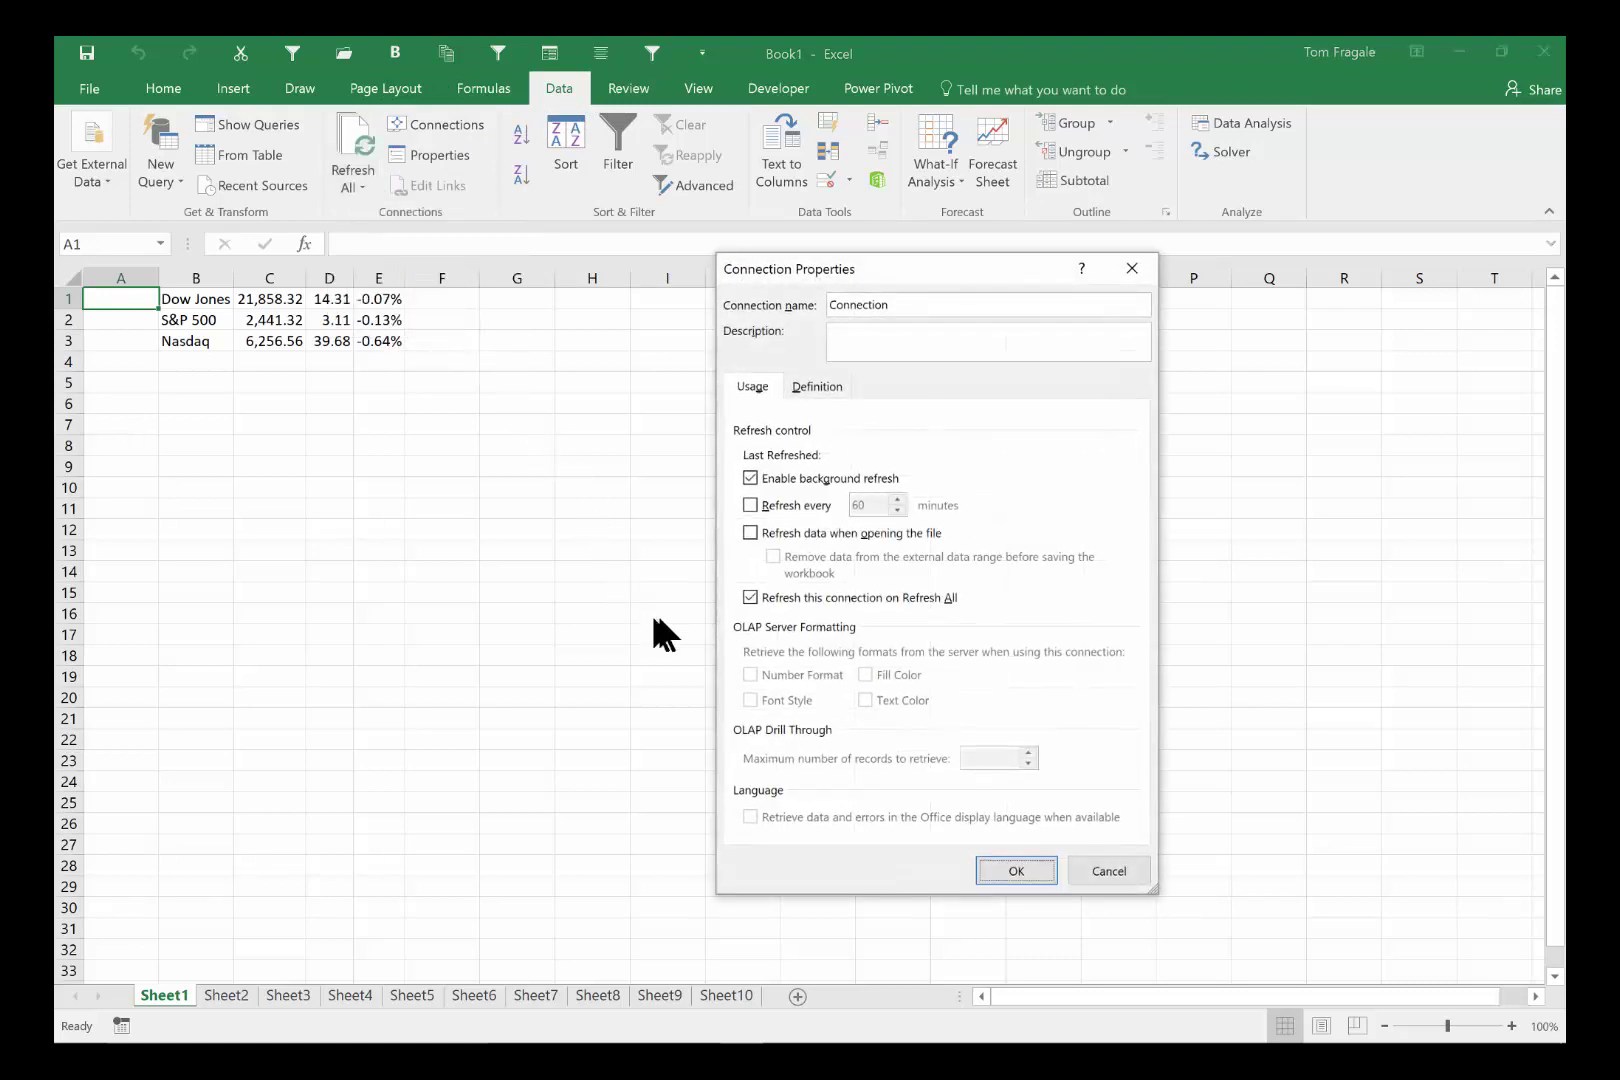
{"action": "left_click", "coordinate": [751, 504]}
{"action": "left_click", "coordinate": [750, 532]}
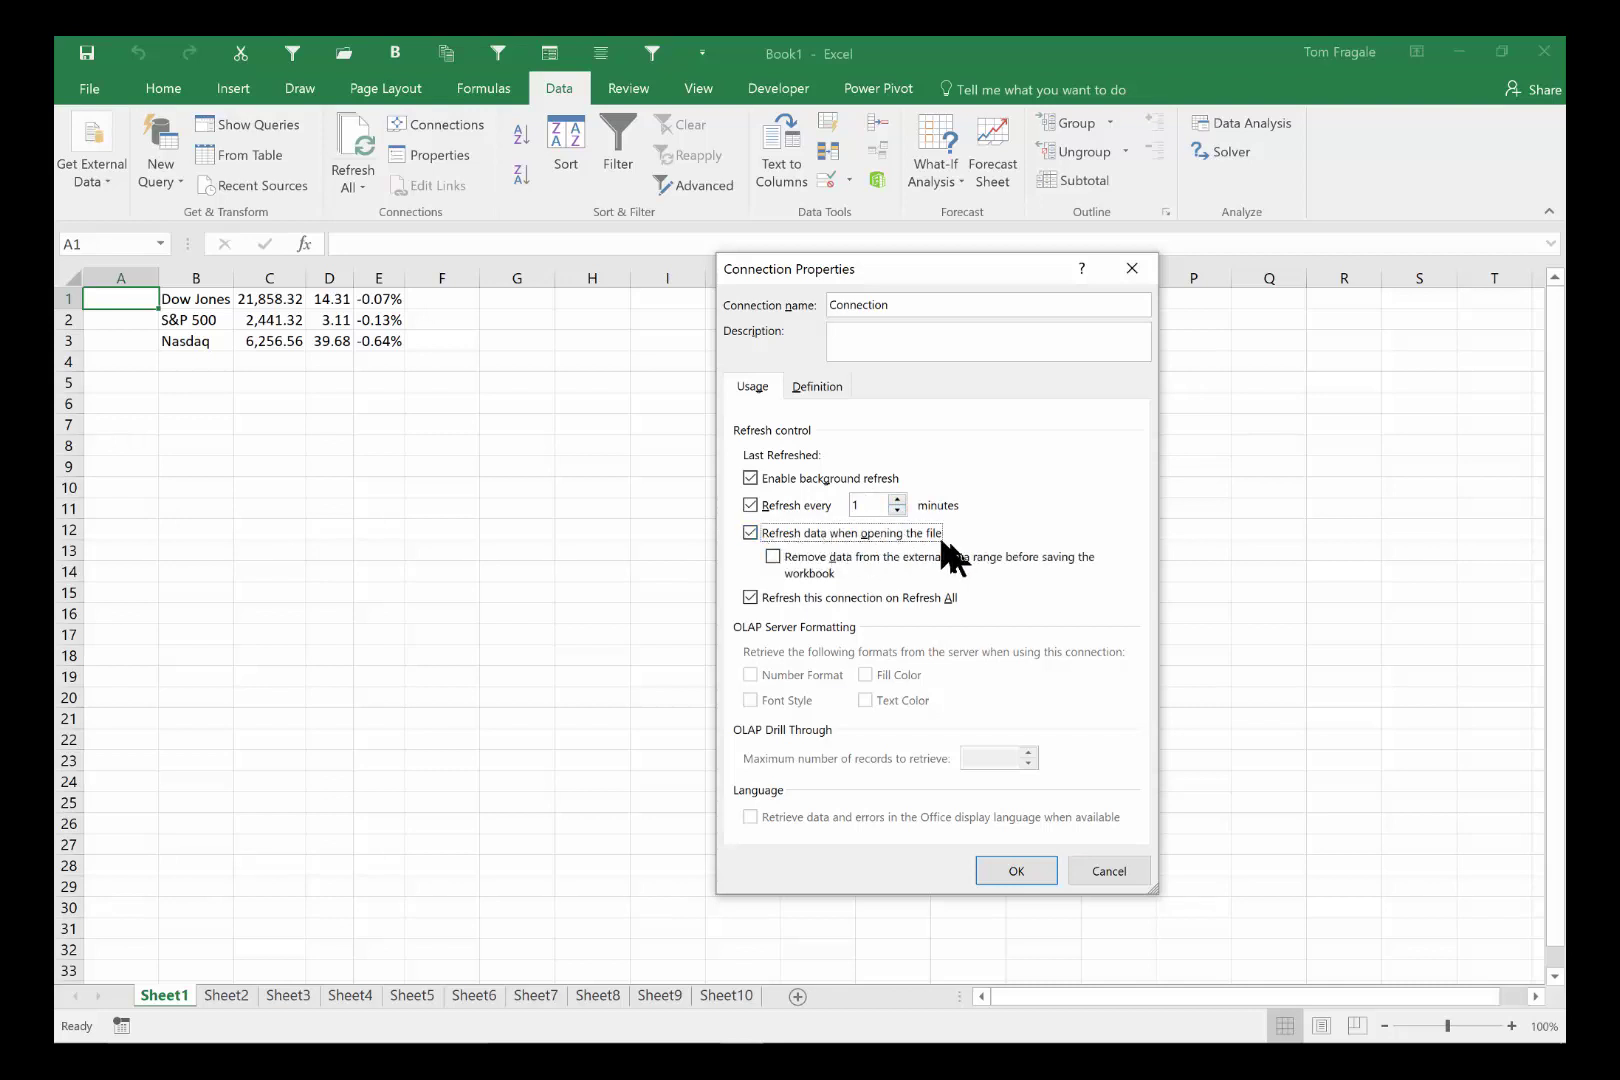
{"action": "left_click", "coordinate": [1016, 870]}
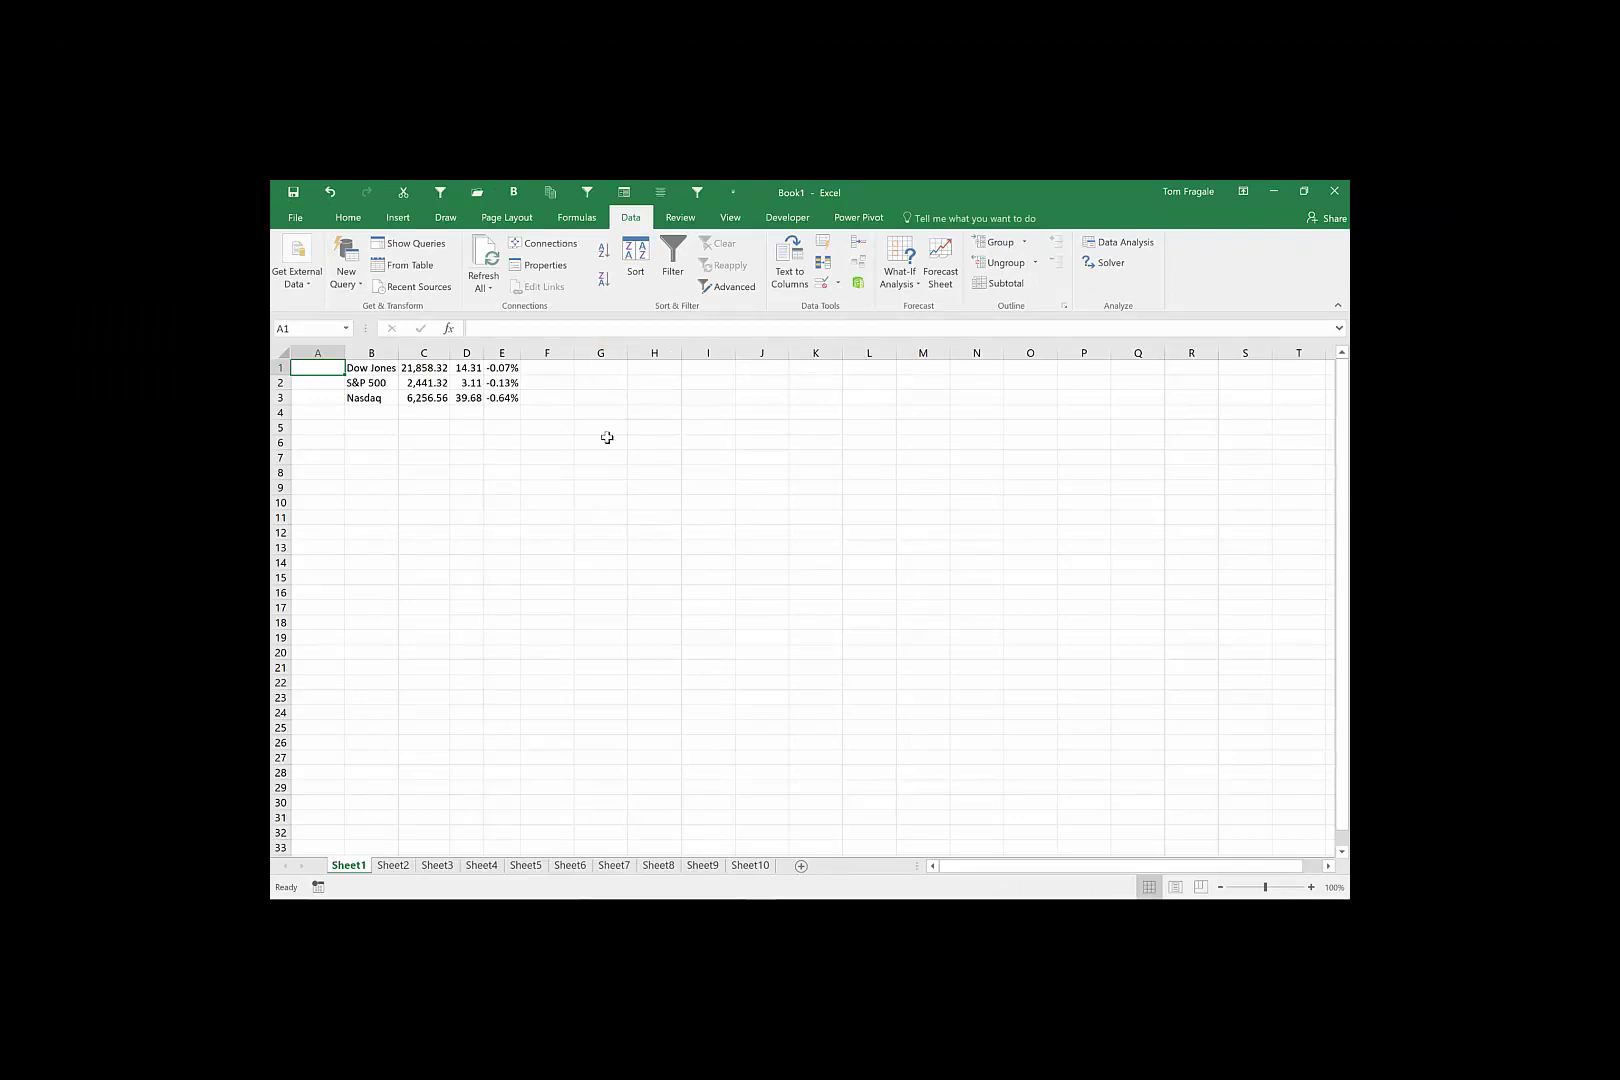
{"action": "left_click", "coordinate": [559, 423]}
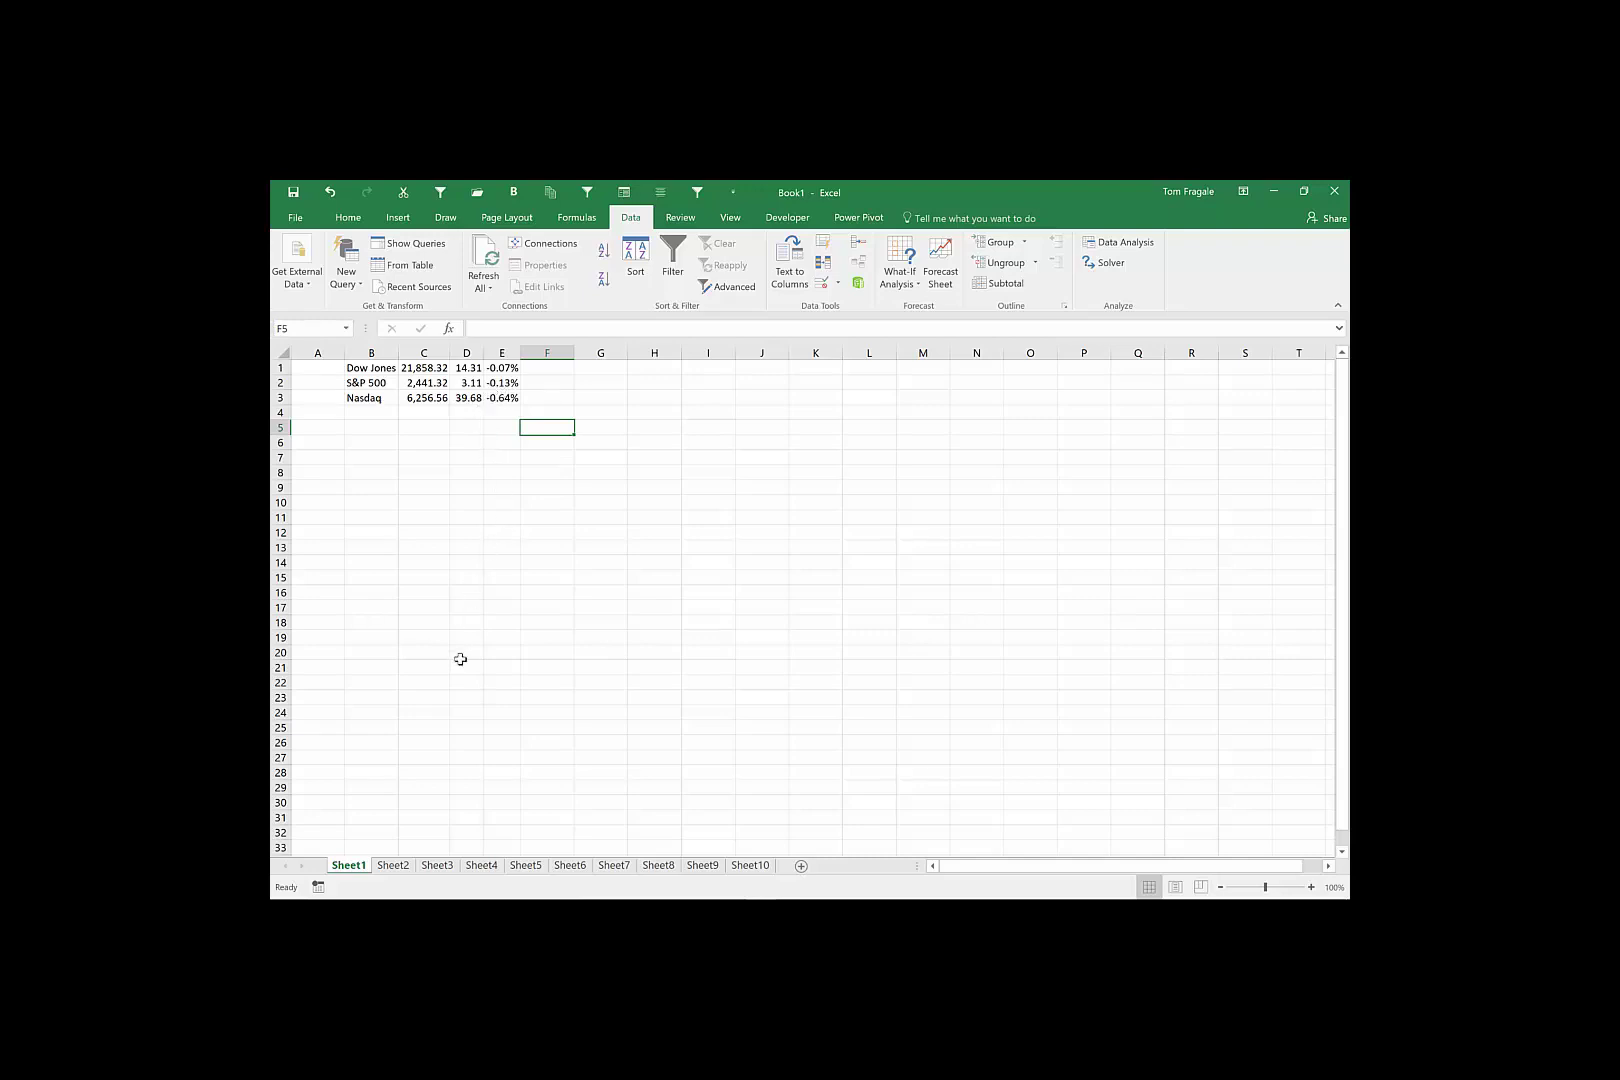
- Go to Sheet2 and start a new From Web query under Get External Data
{"action": "left_click", "coordinate": [393, 865]}
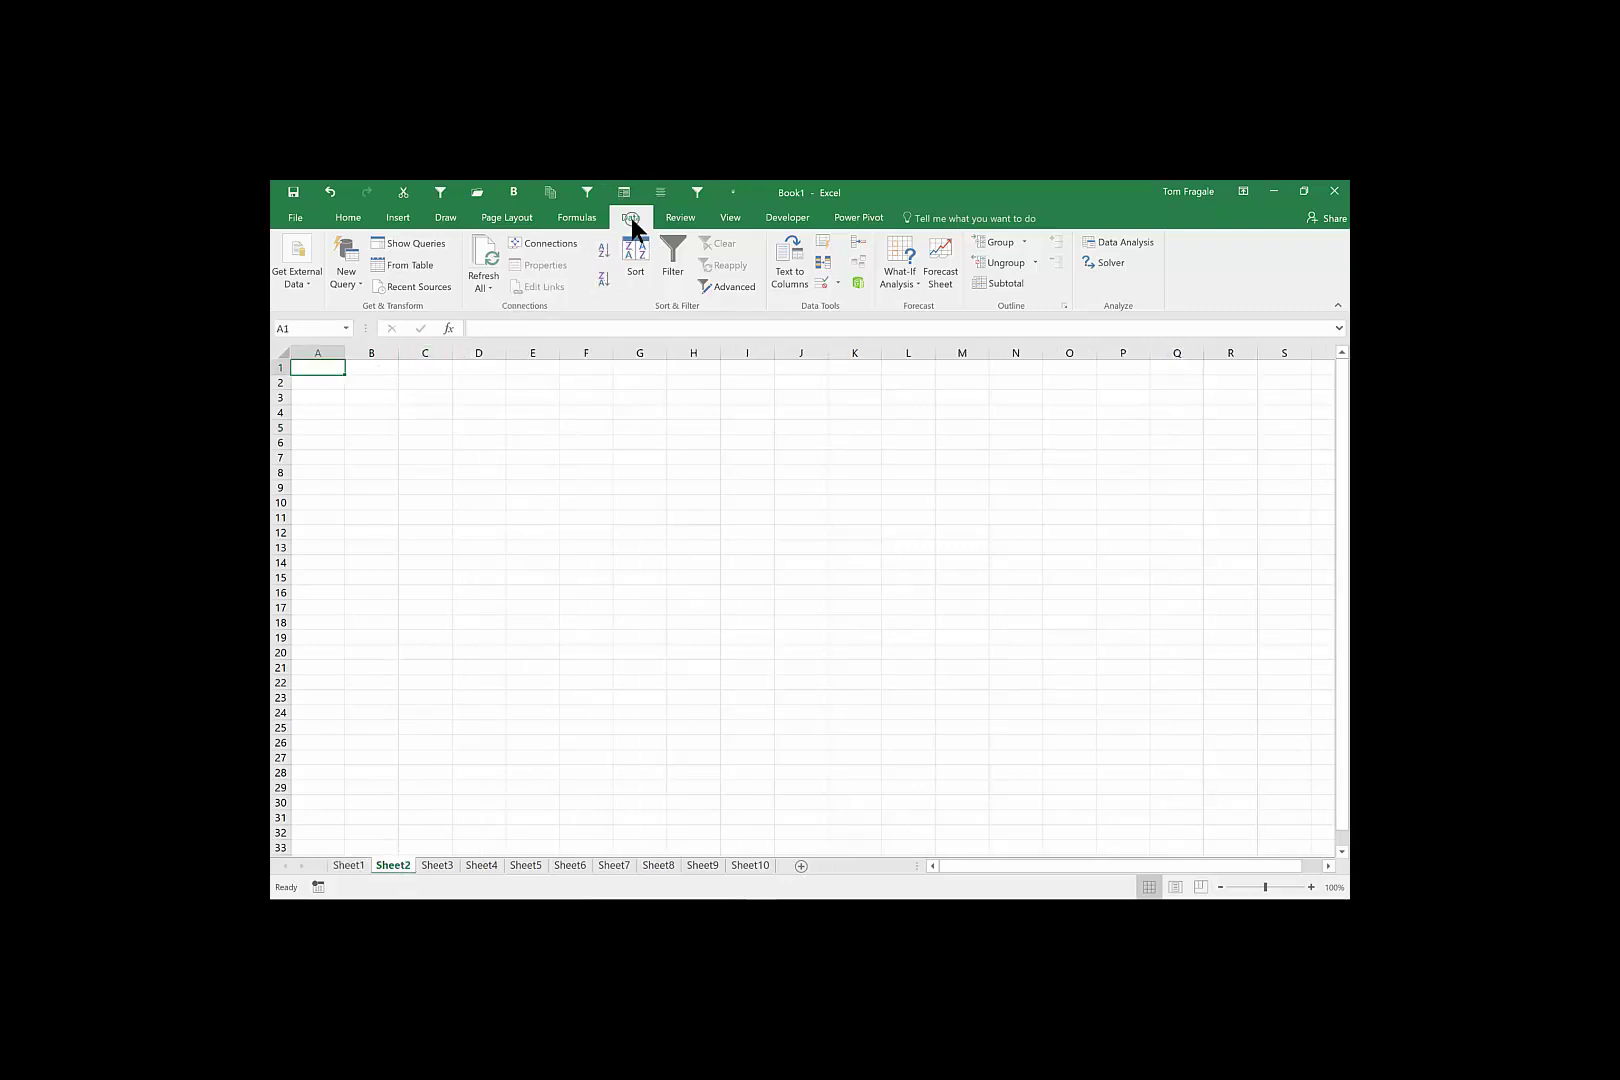
{"action": "left_click", "coordinate": [293, 280]}
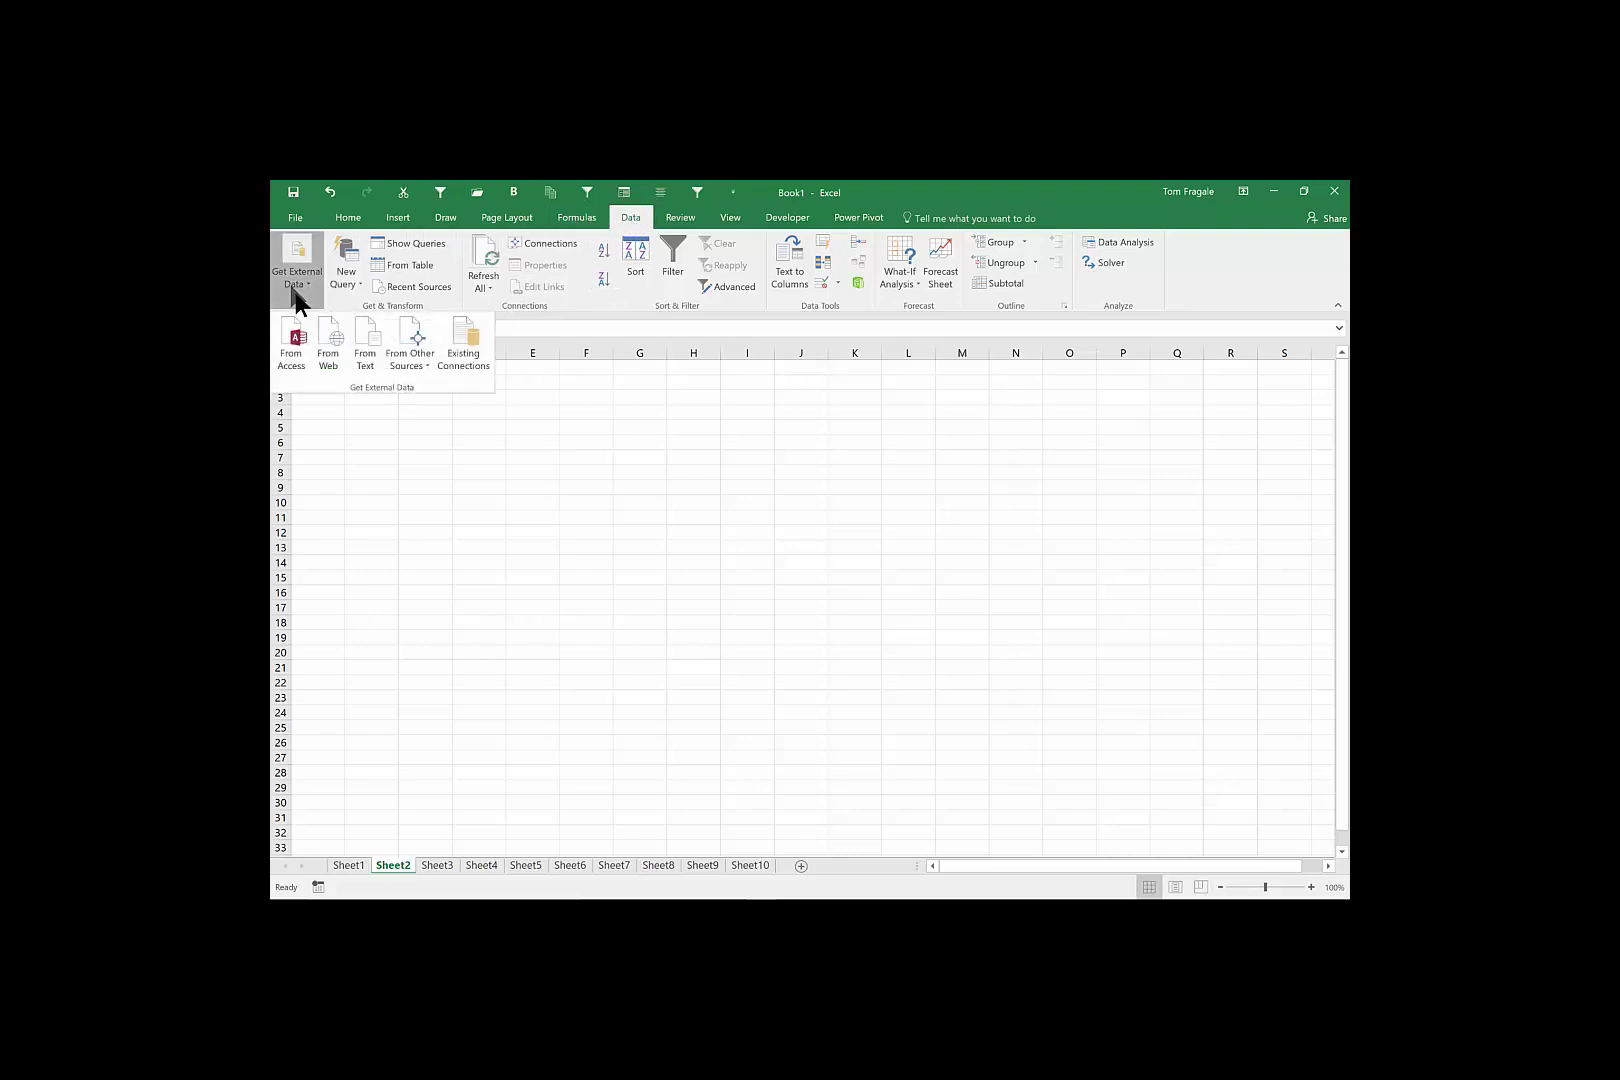
{"action": "left_click", "coordinate": [319, 364]}
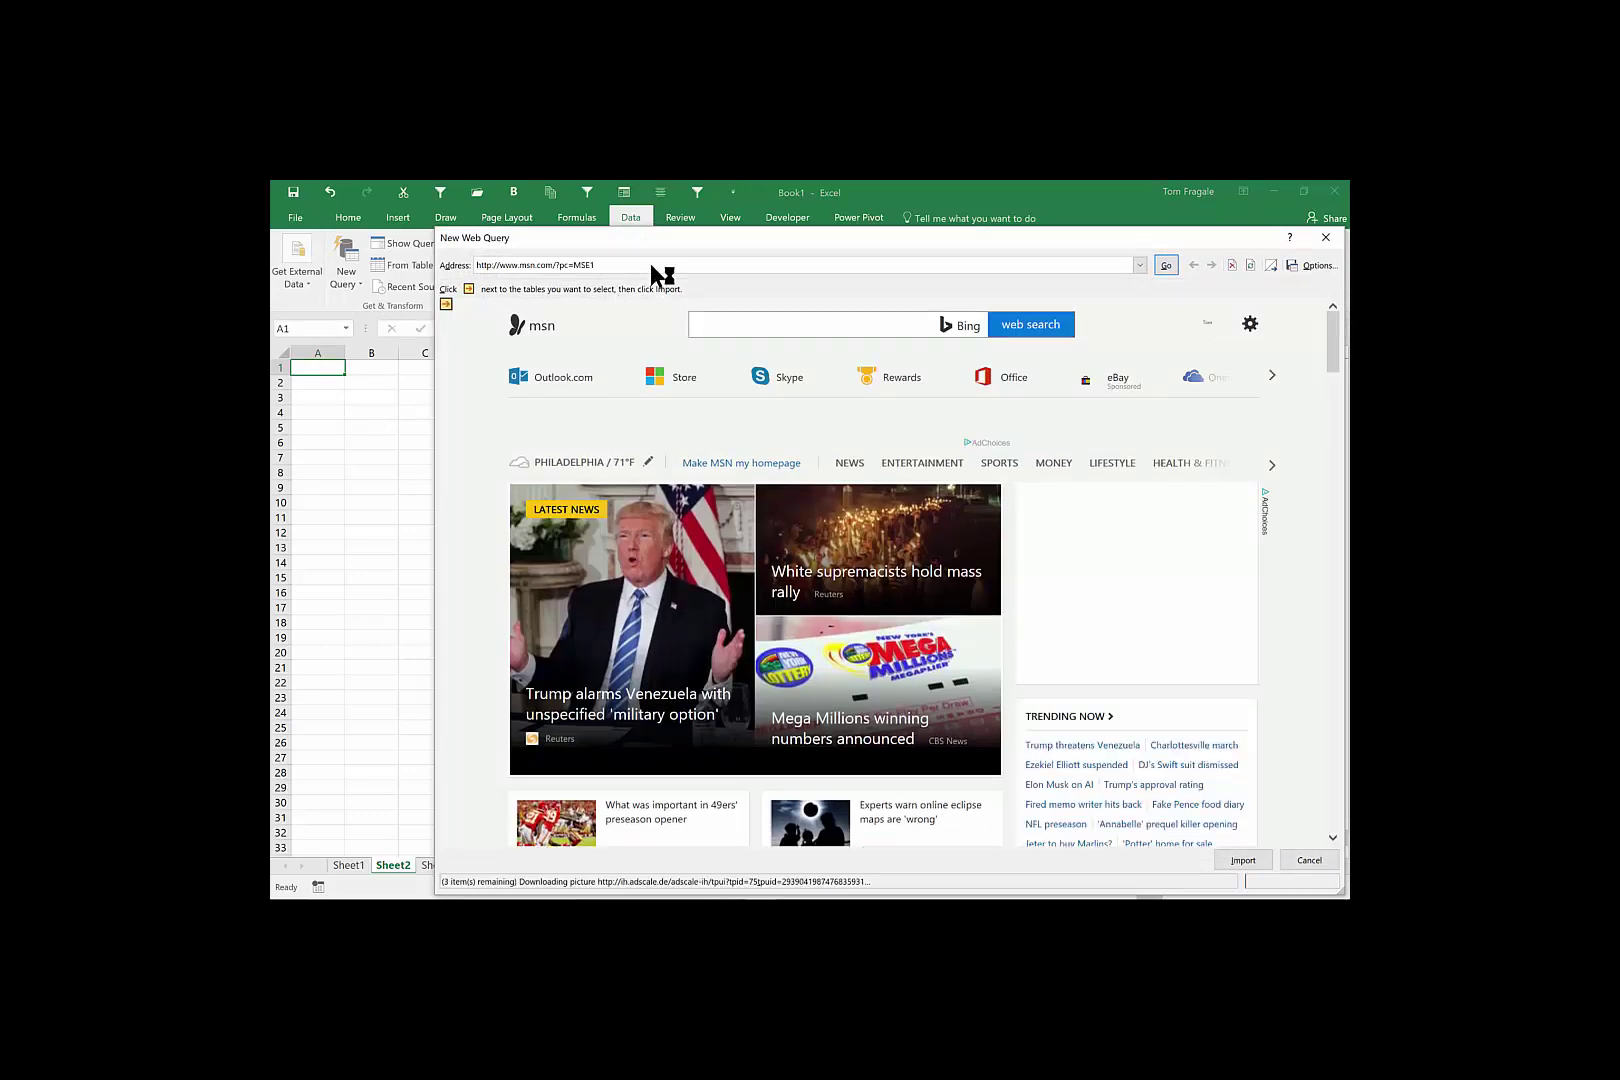
{"action": "left_click", "coordinate": [640, 266]}
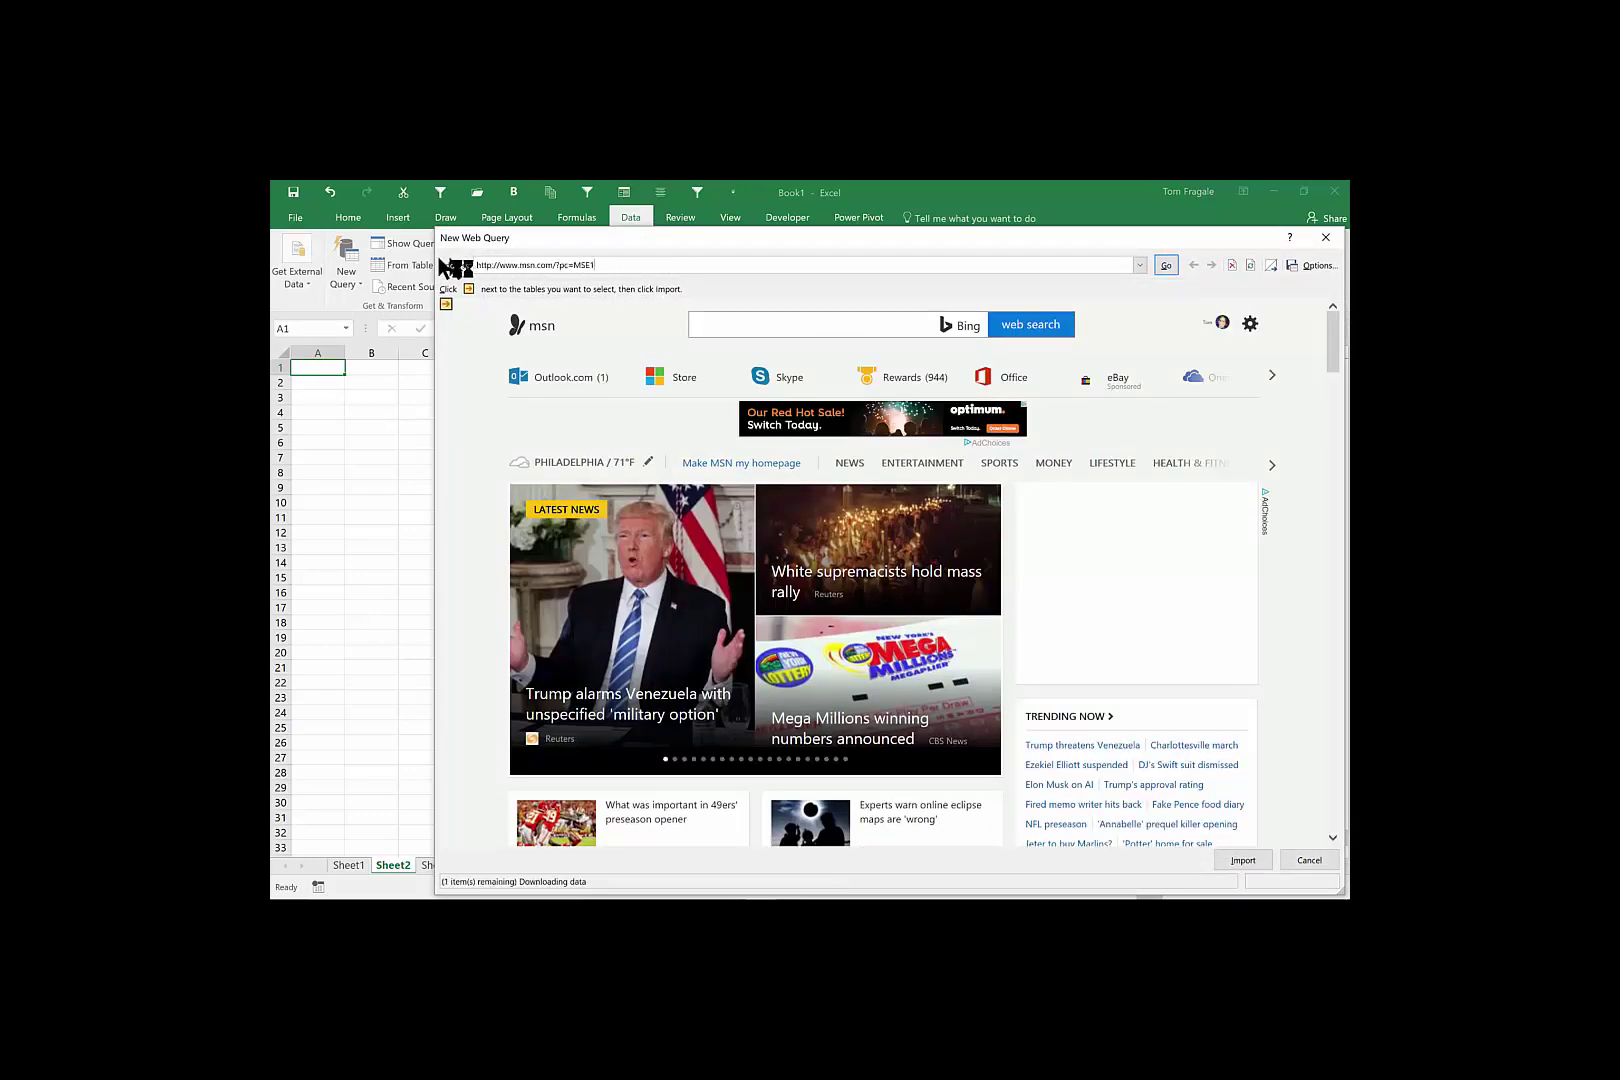
{"action": "left_click", "coordinate": [1140, 265]}
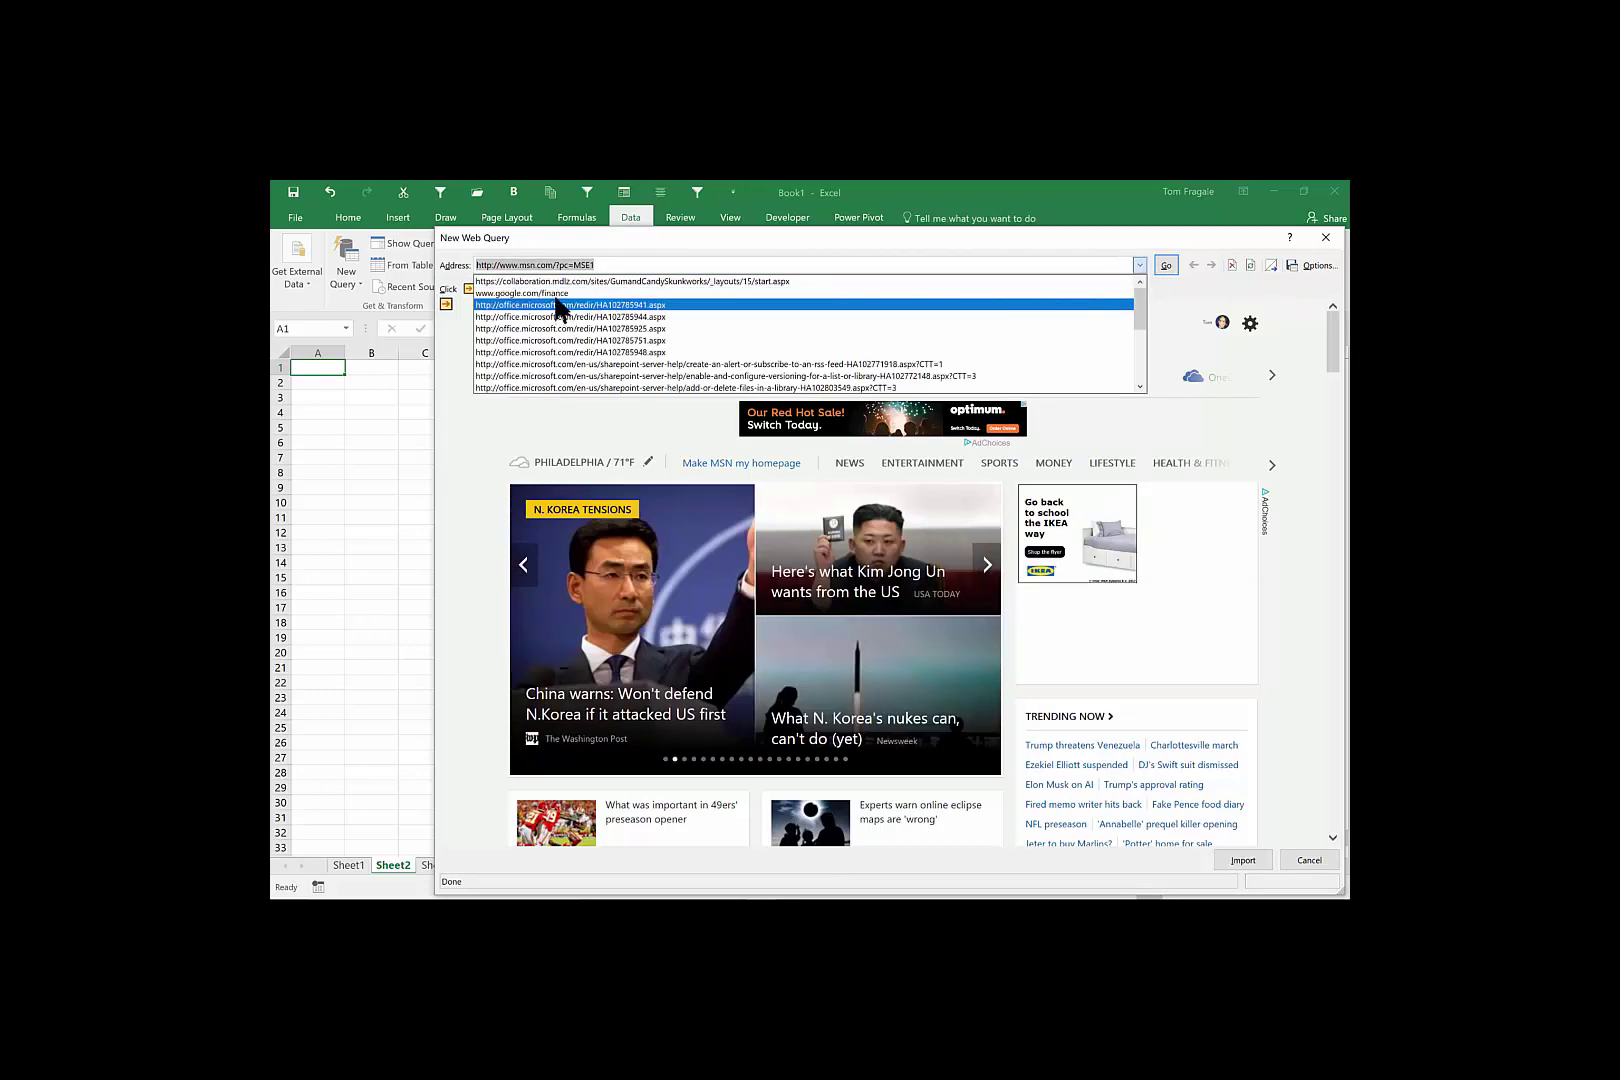
{"action": "left_click", "coordinate": [554, 293]}
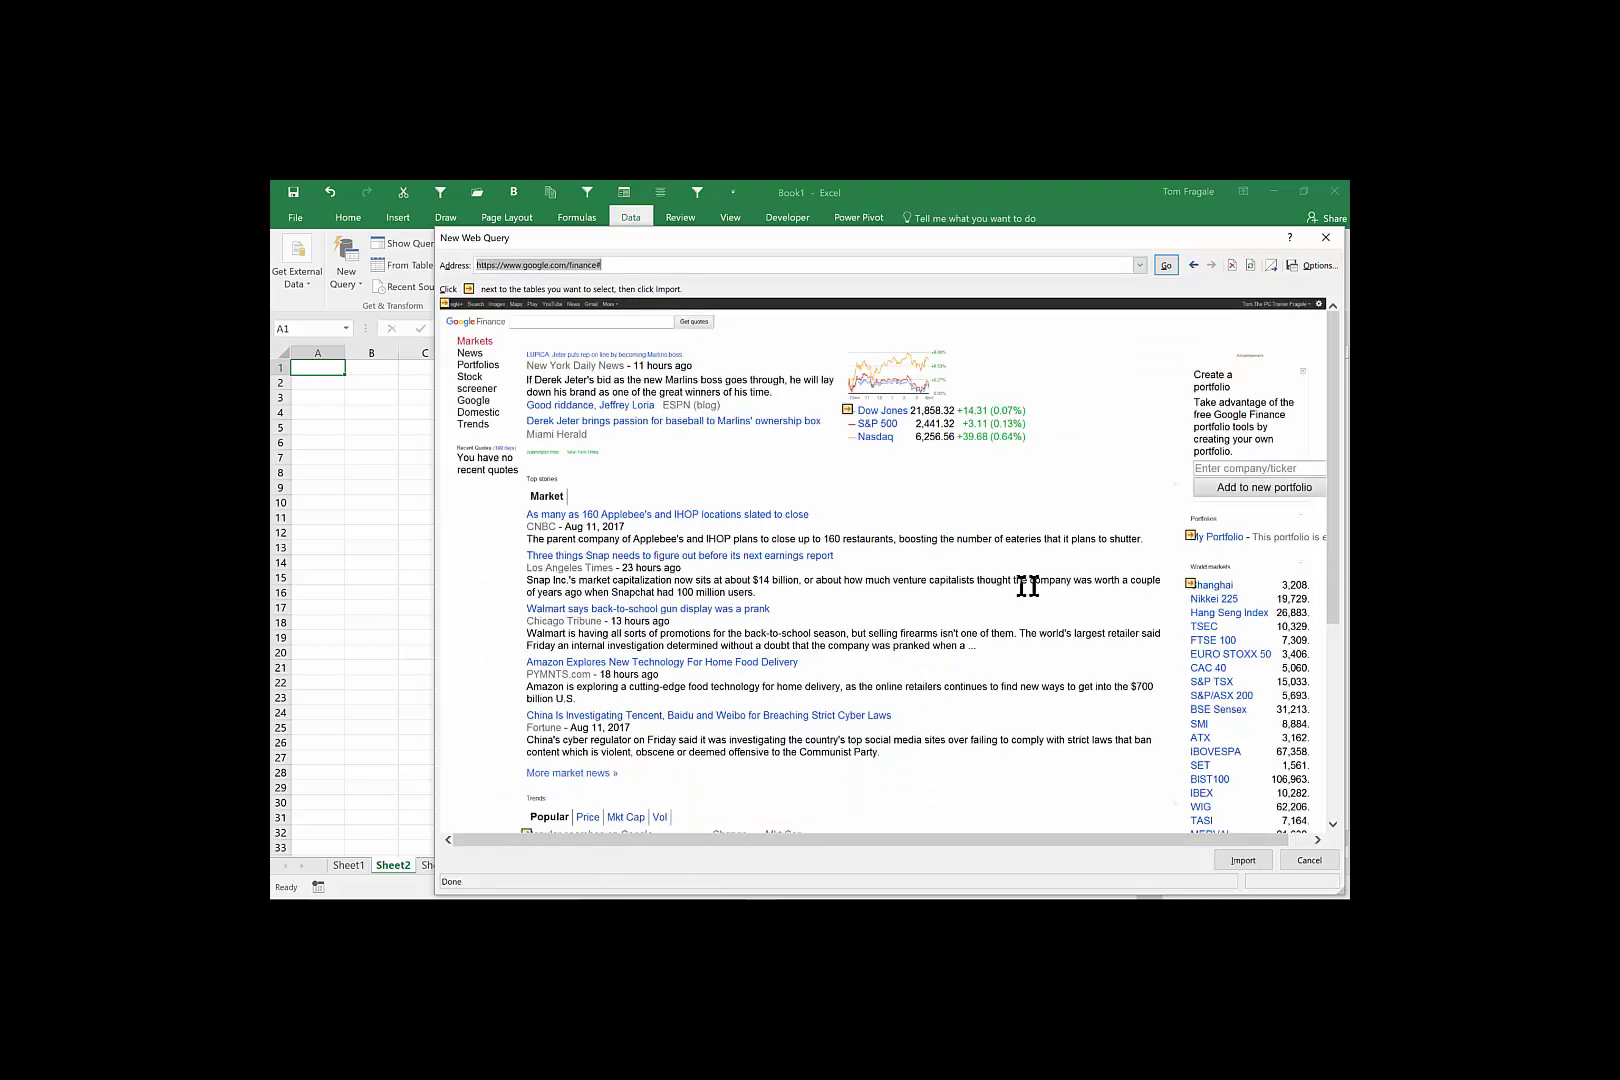
{"action": "left_click", "coordinate": [1187, 586]}
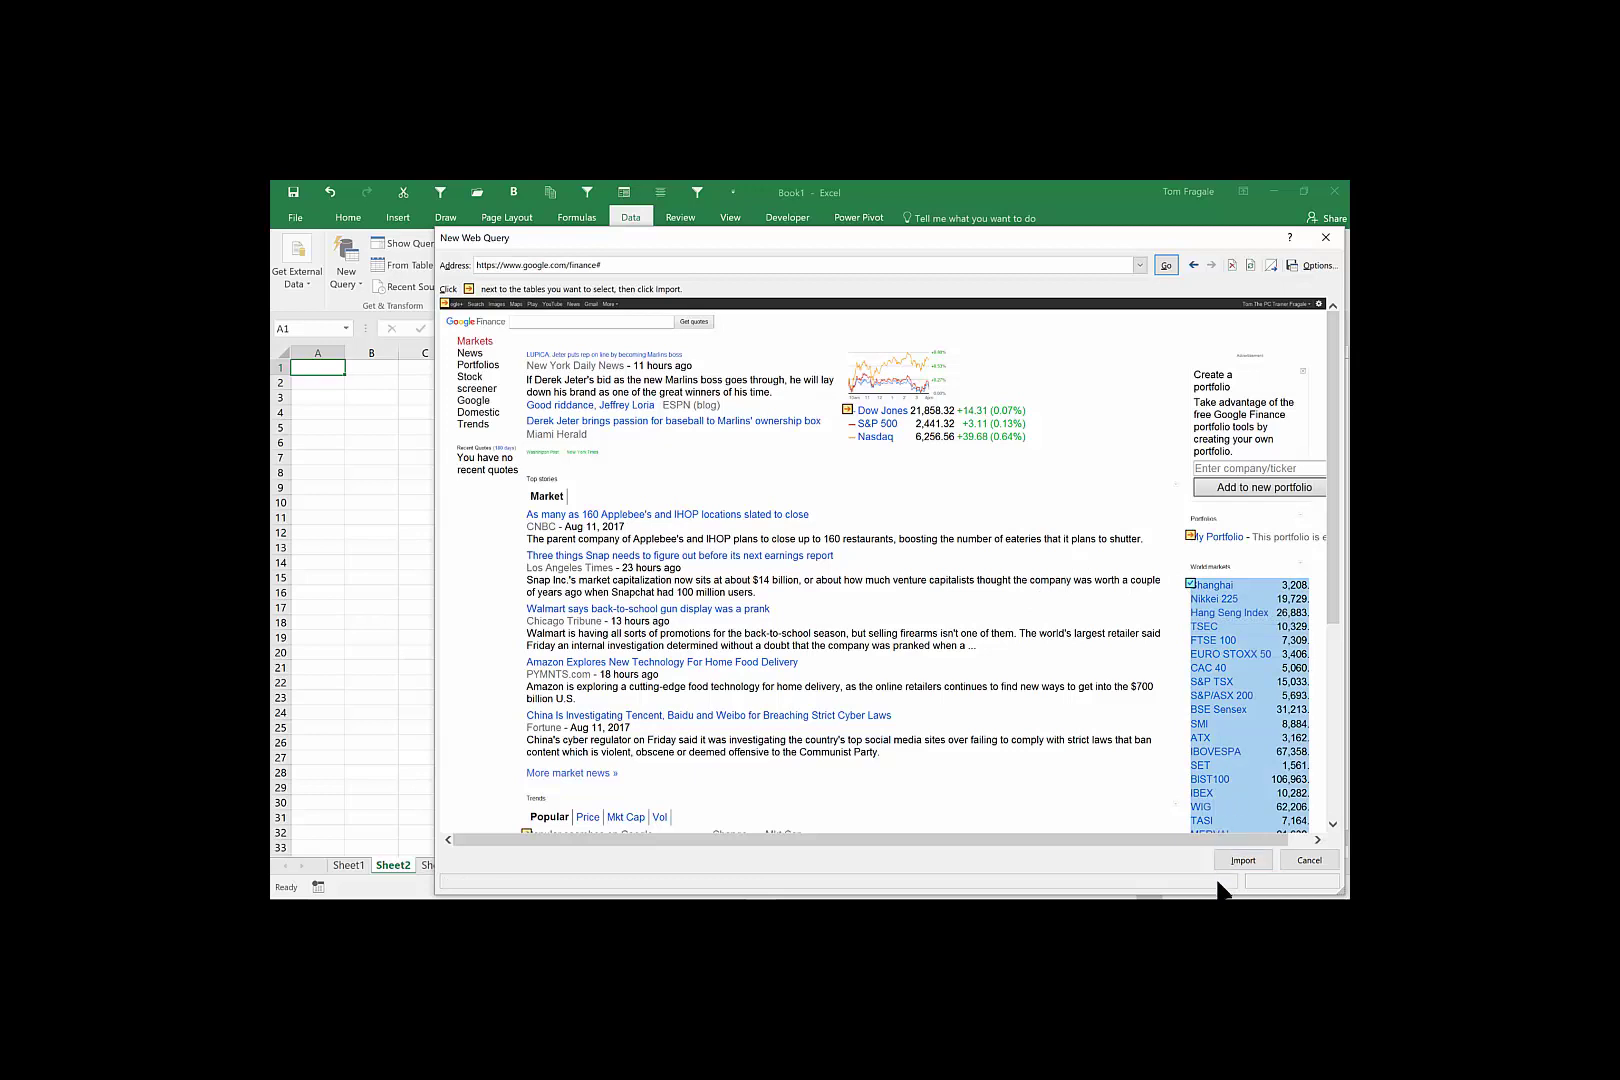
{"action": "left_click", "coordinate": [1240, 861]}
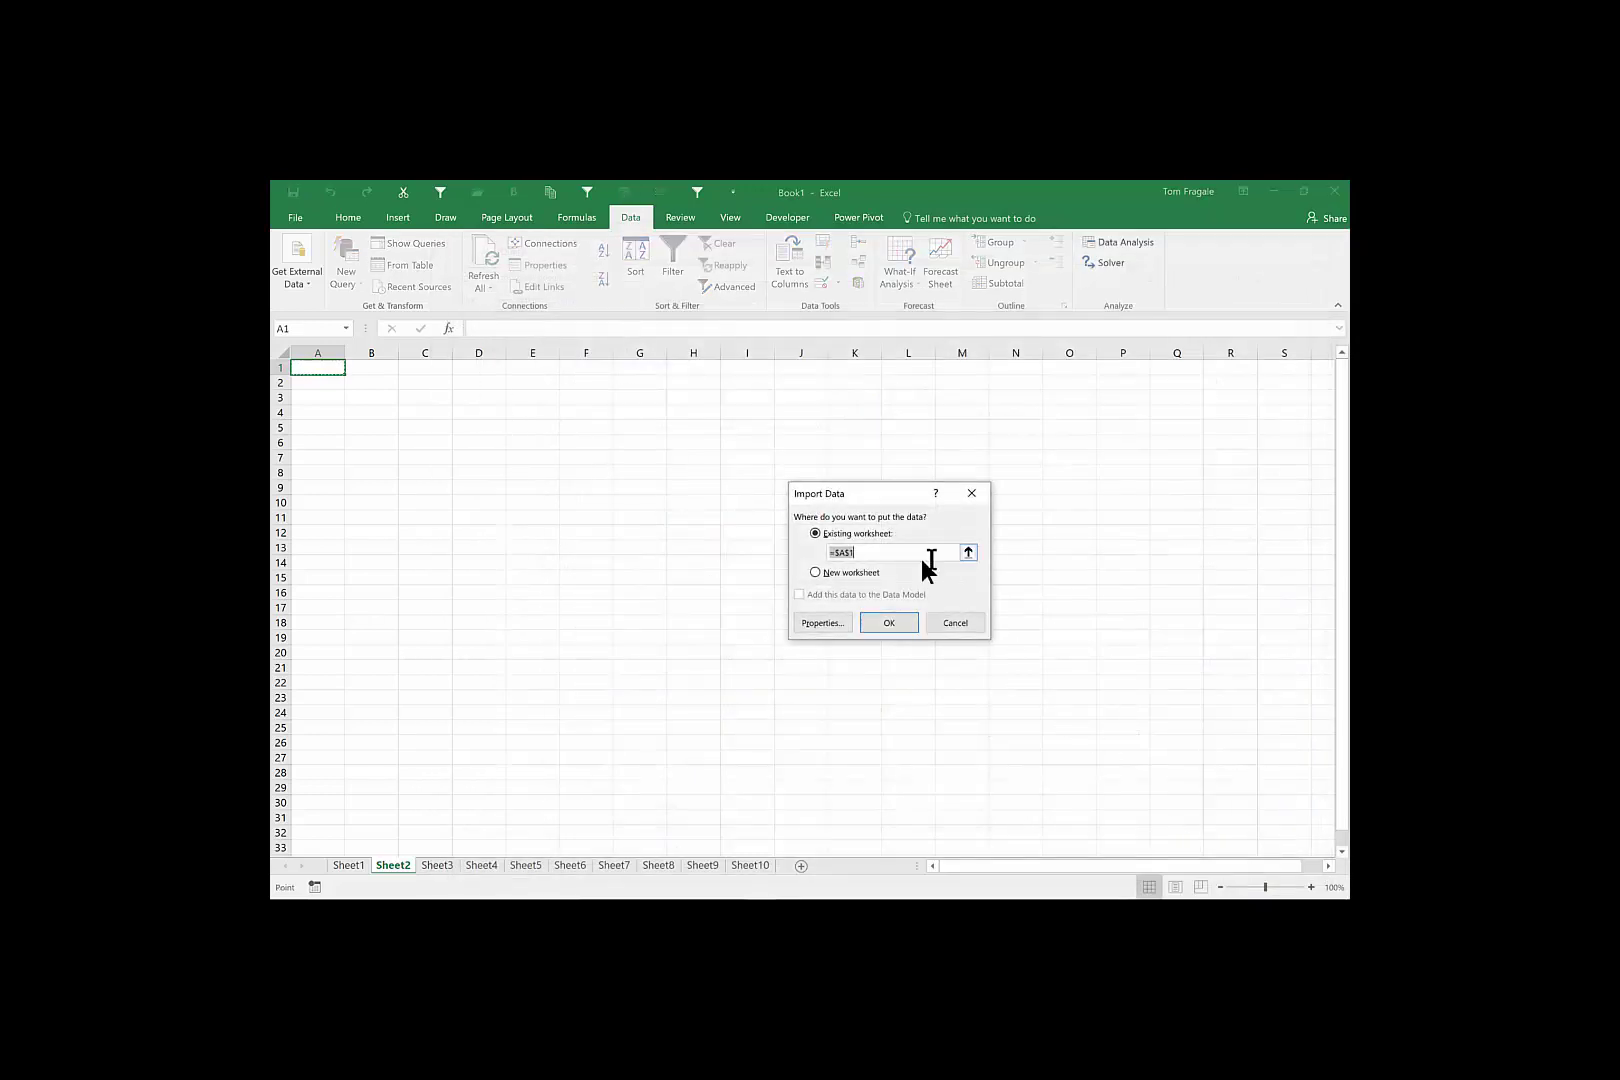
- Place the World markets table at $A$1 on Sheet2
{"action": "left_click", "coordinate": [876, 620]}
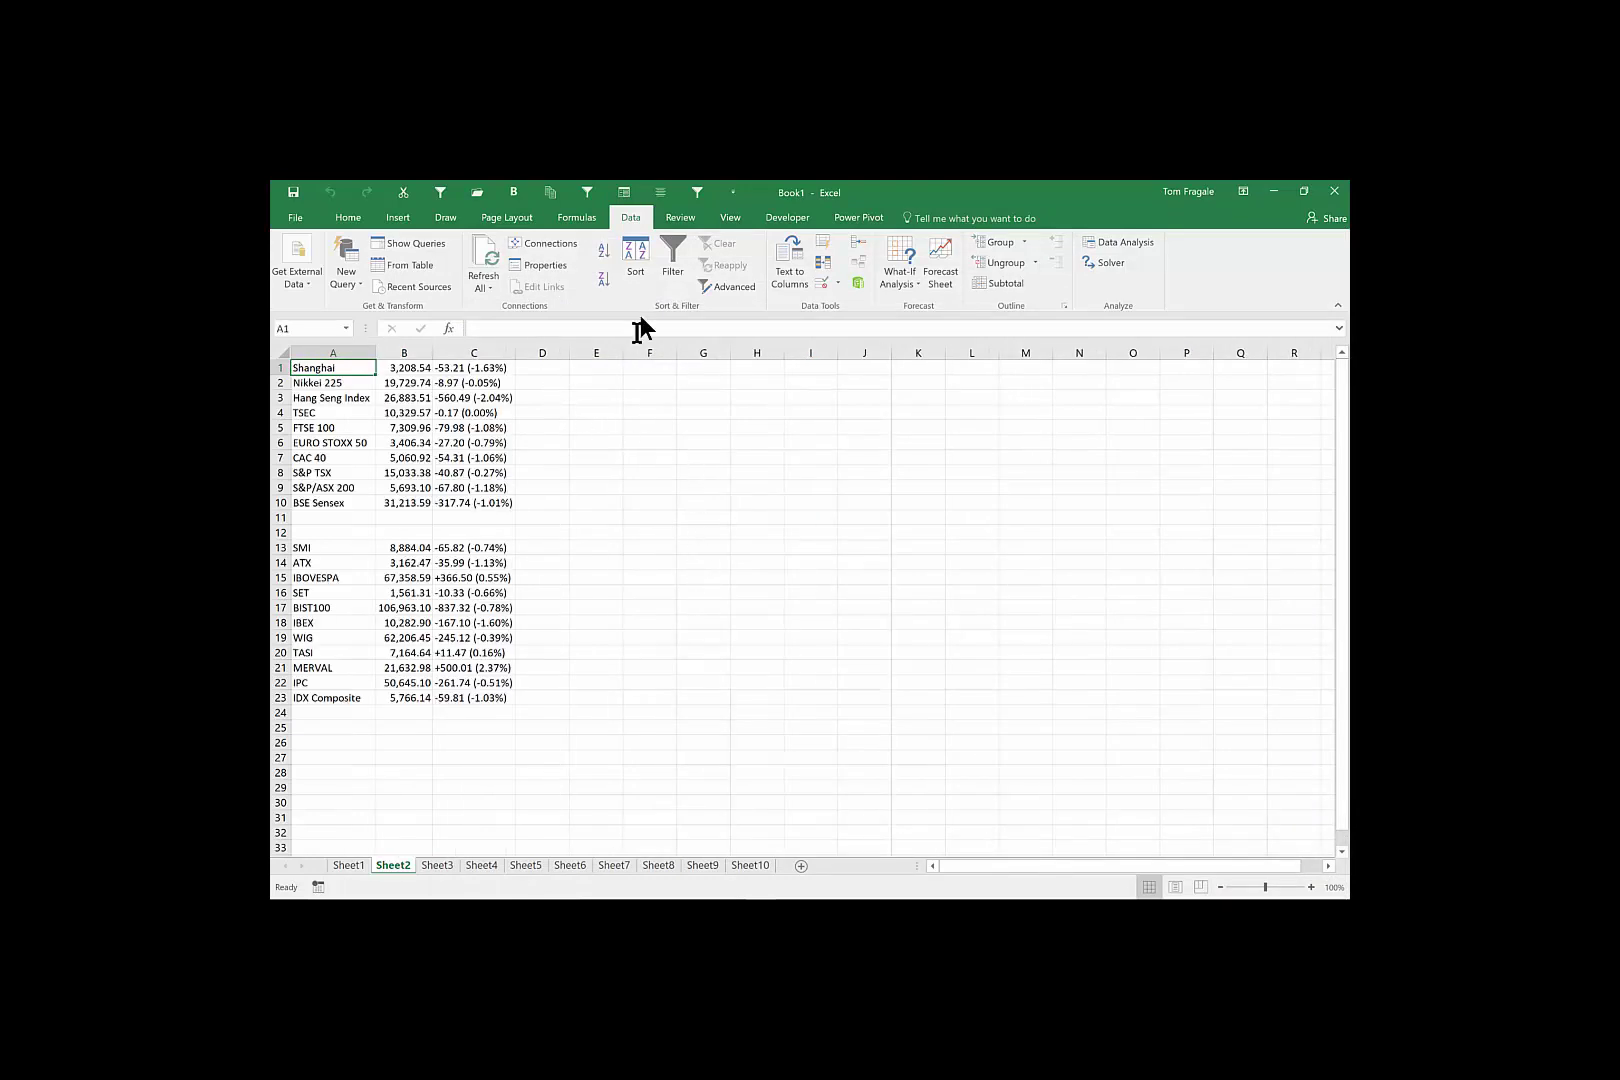
- Set the Sheet2 connection to refresh every 60 minutes and when the file opens
{"action": "left_click", "coordinate": [486, 287]}
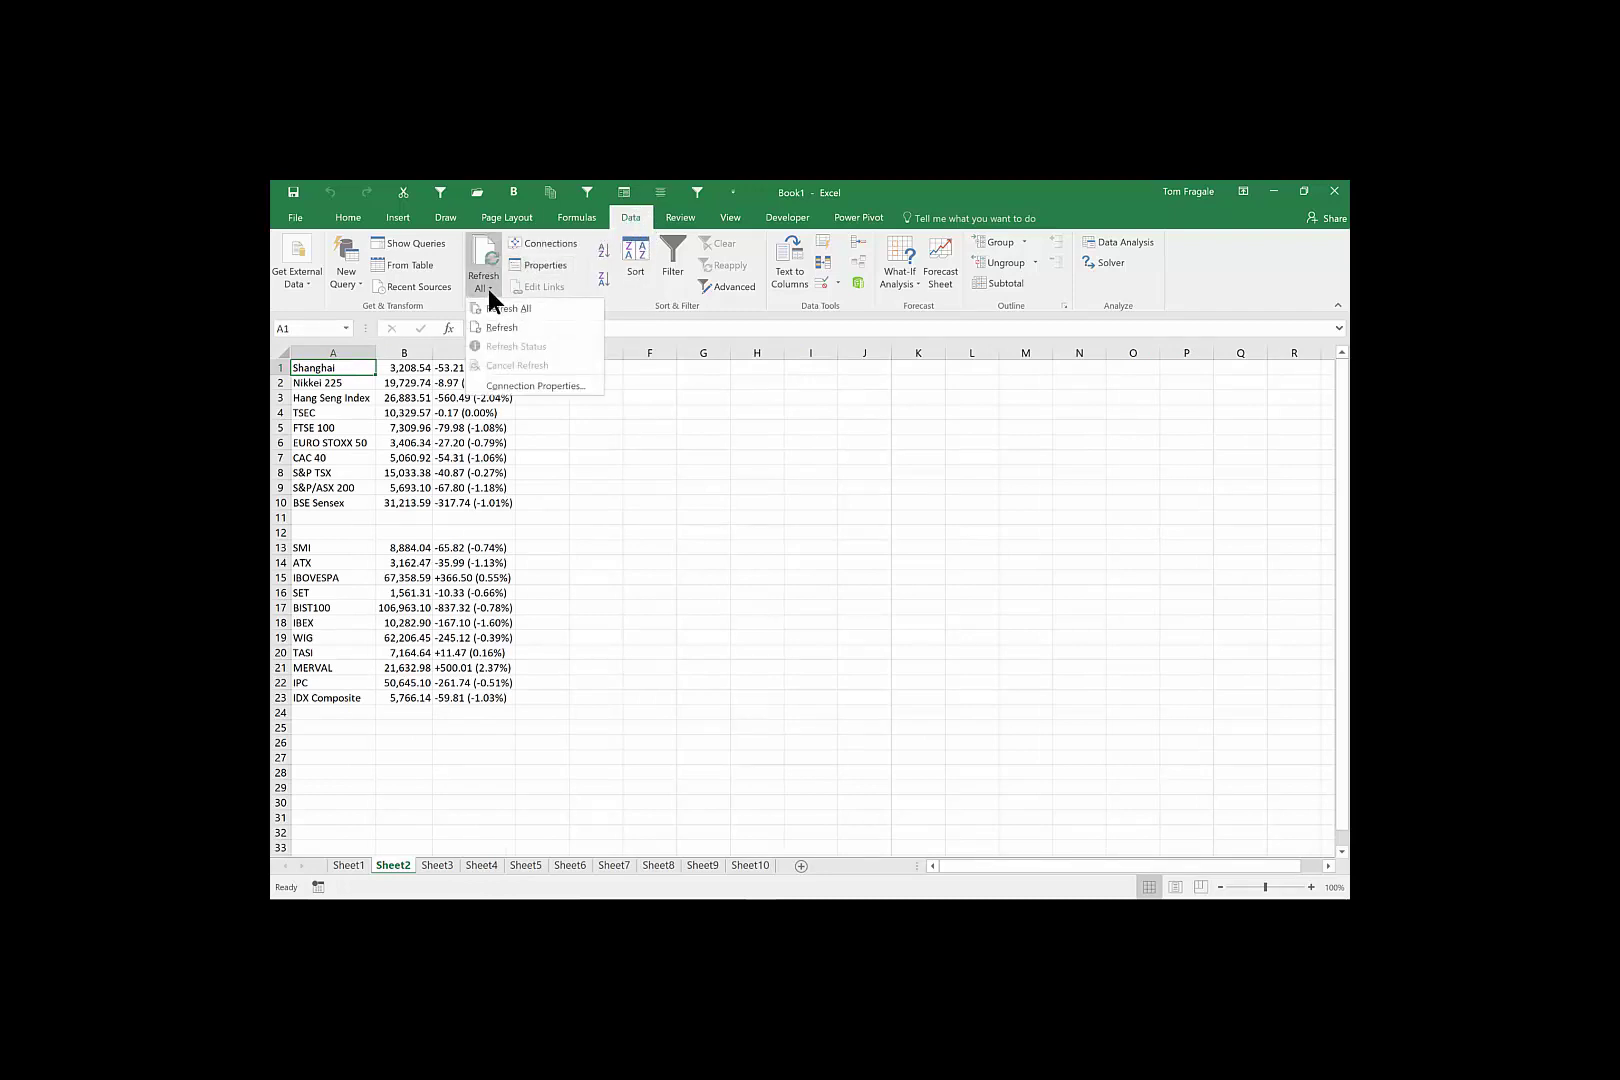
{"action": "left_click", "coordinate": [502, 387]}
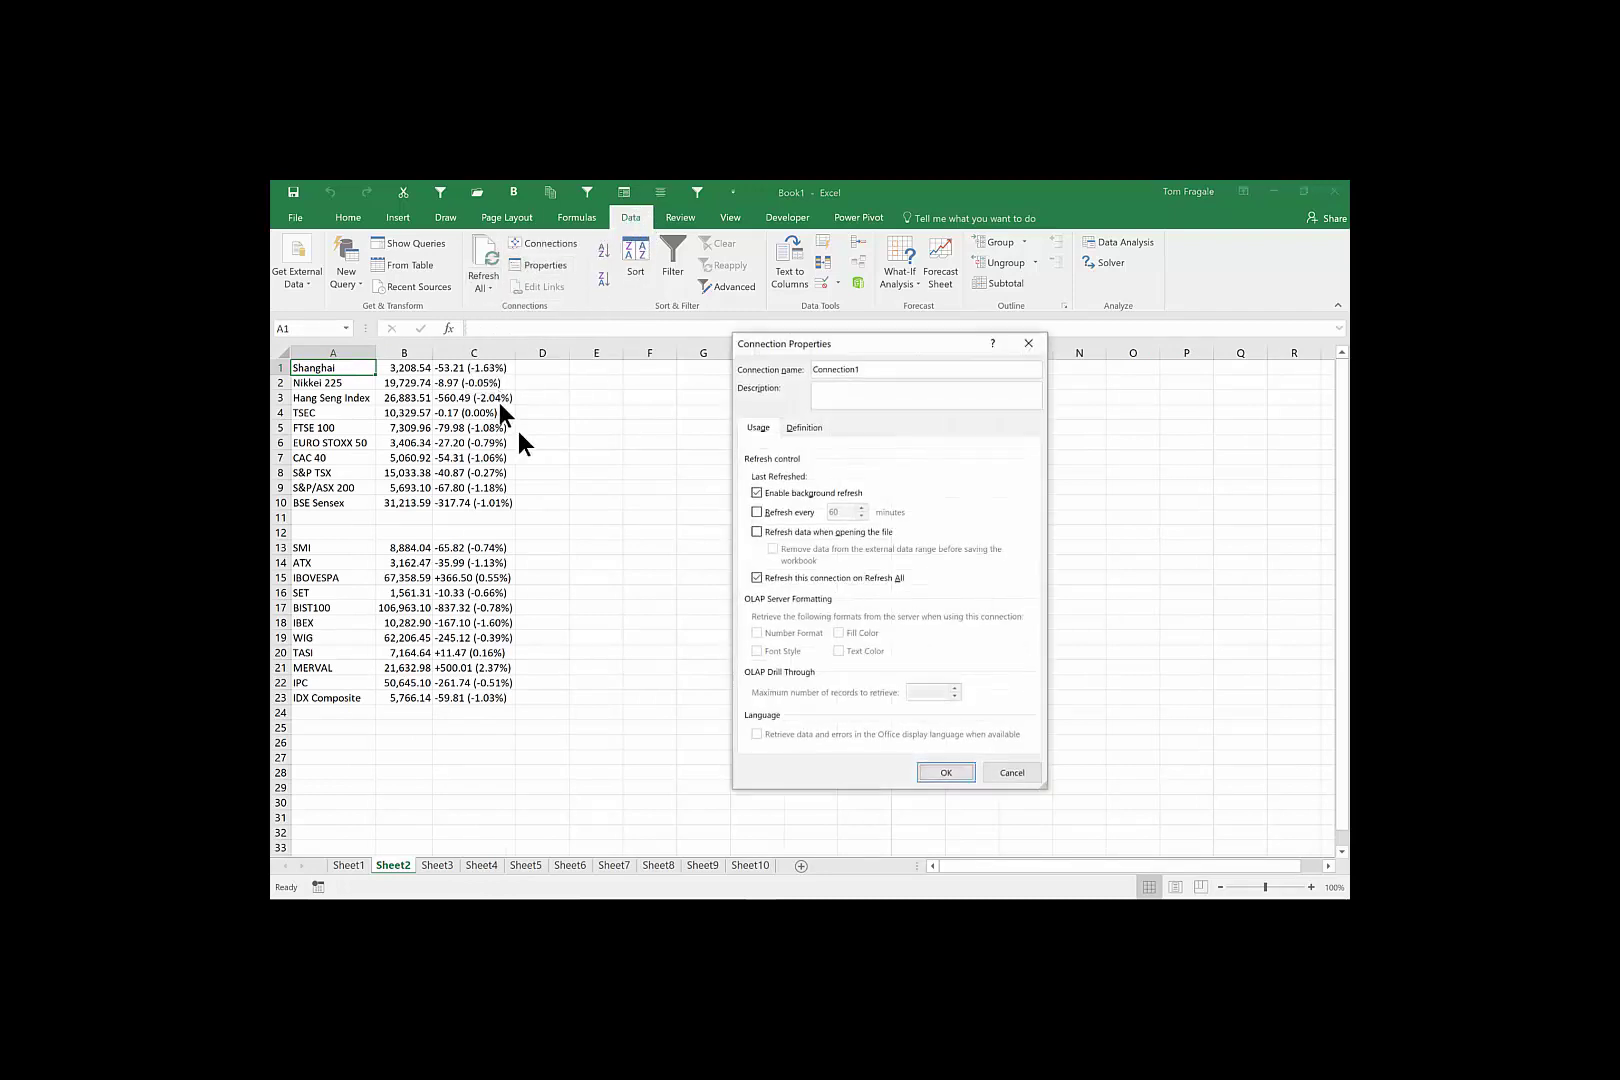
{"action": "left_click", "coordinate": [758, 511]}
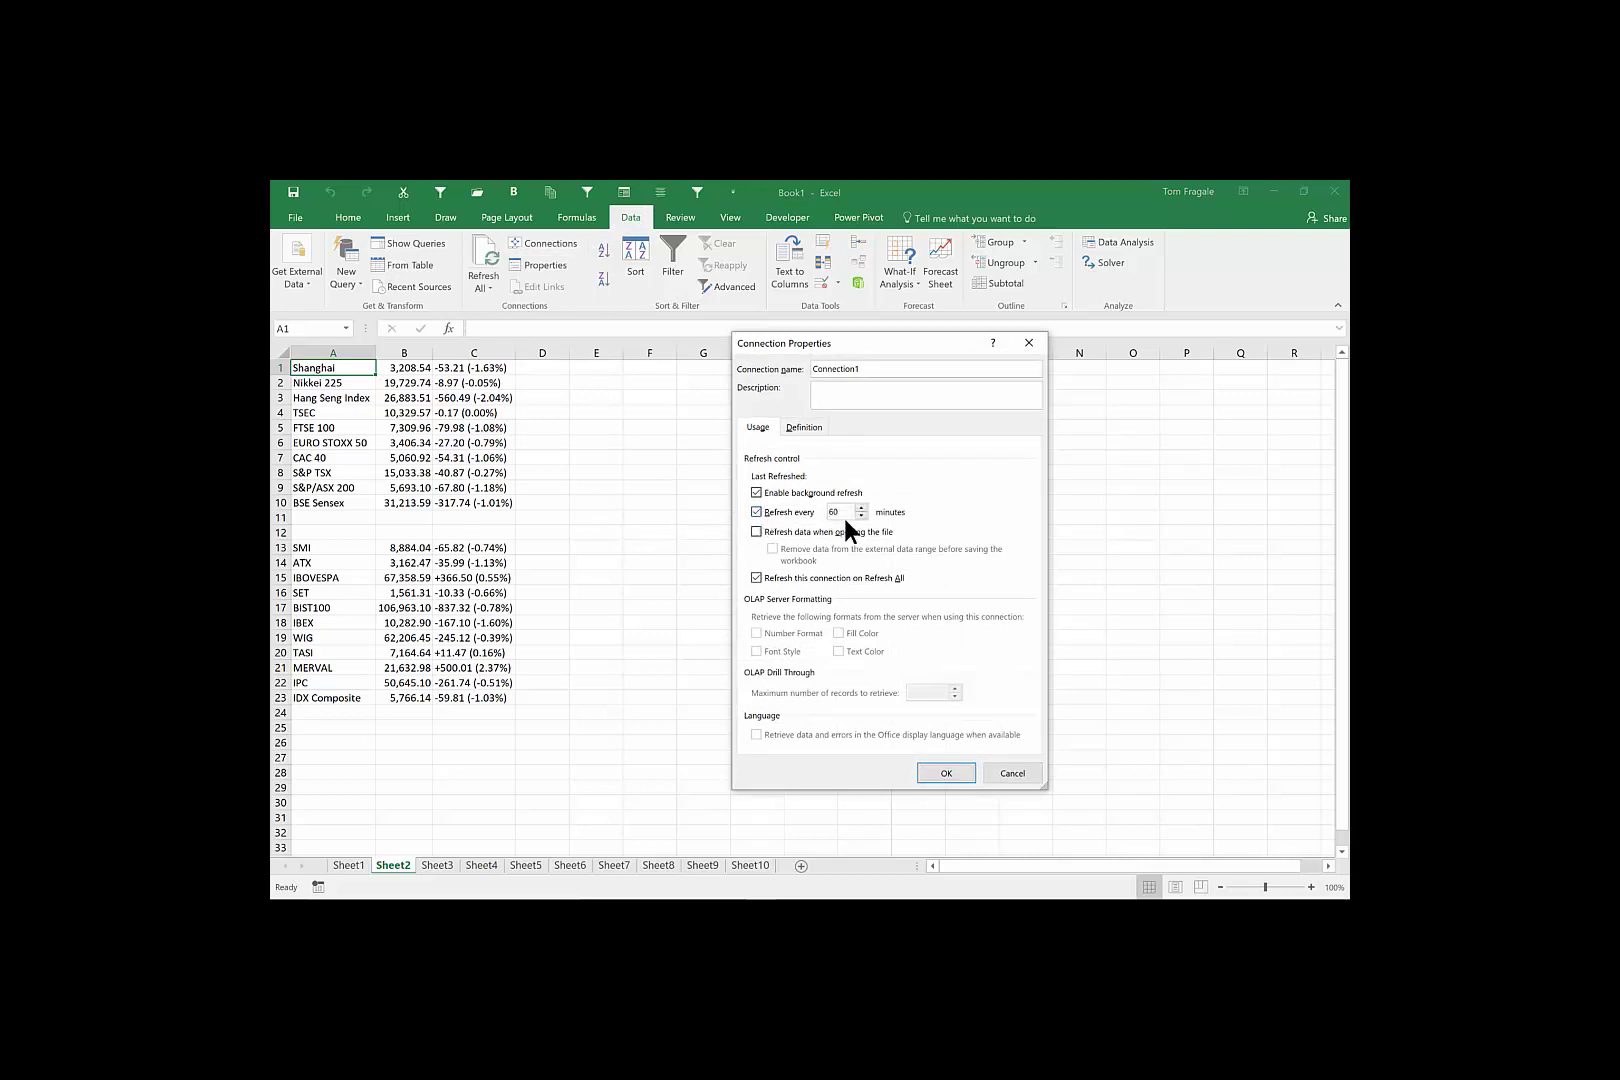
{"action": "left_click", "coordinate": [756, 531]}
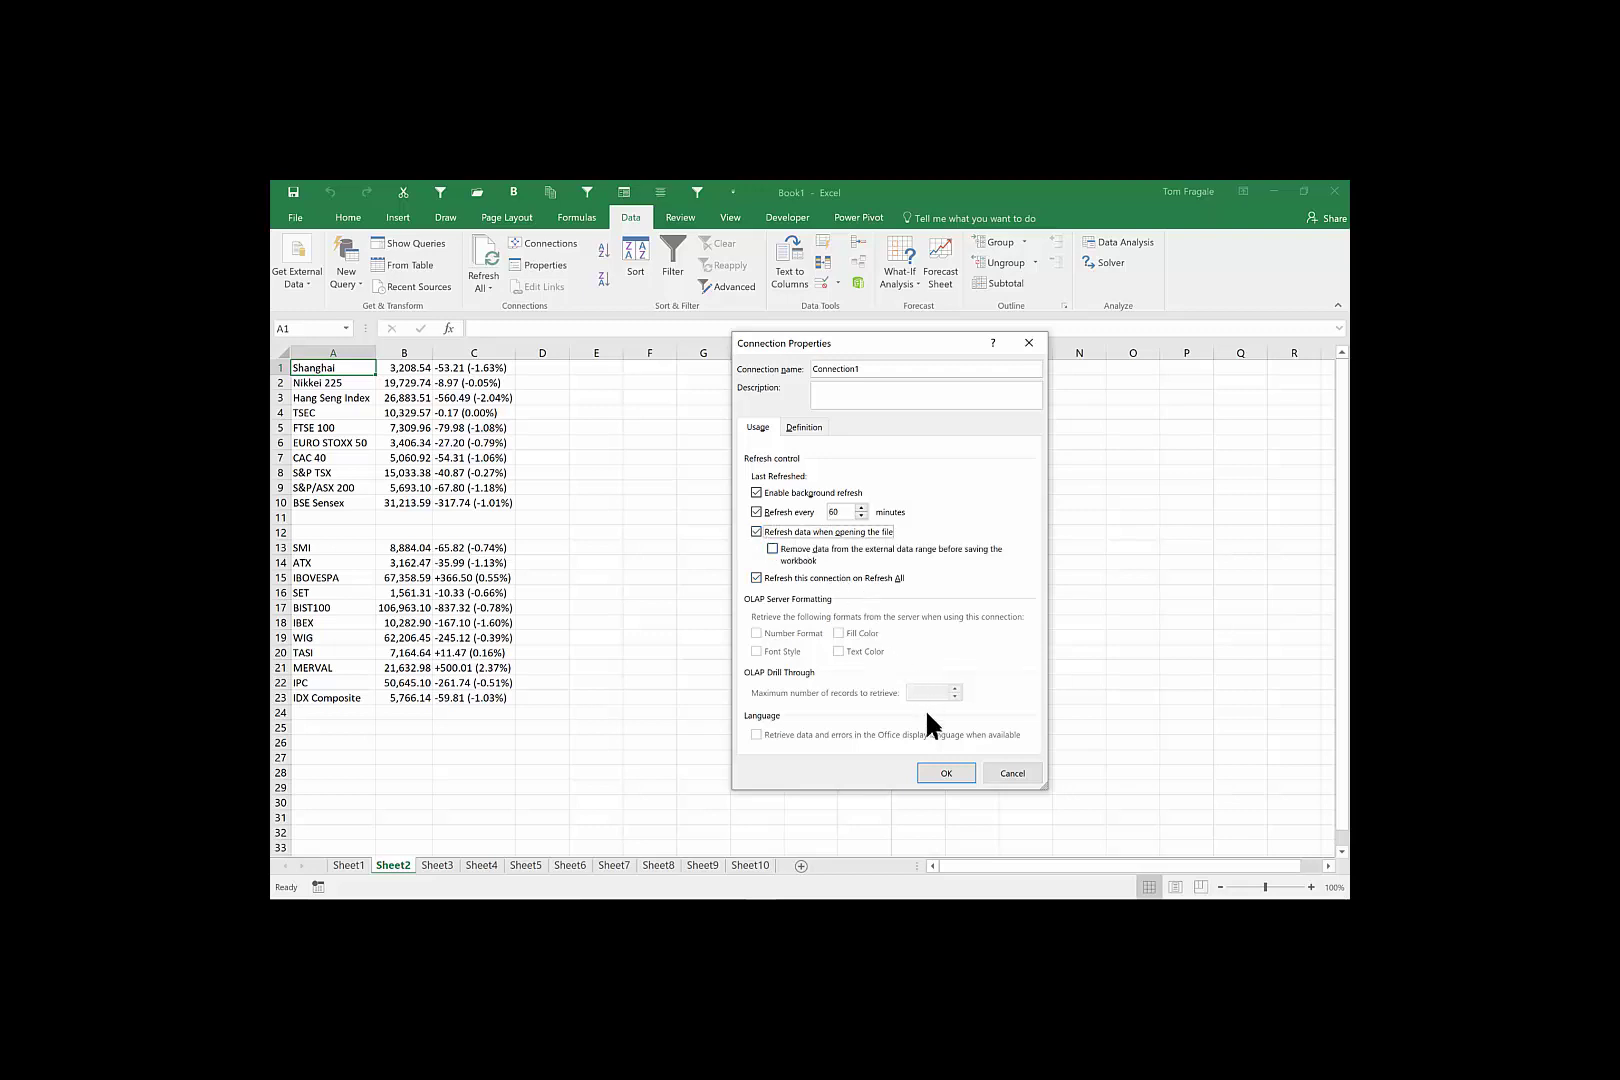
{"action": "left_click", "coordinate": [921, 770]}
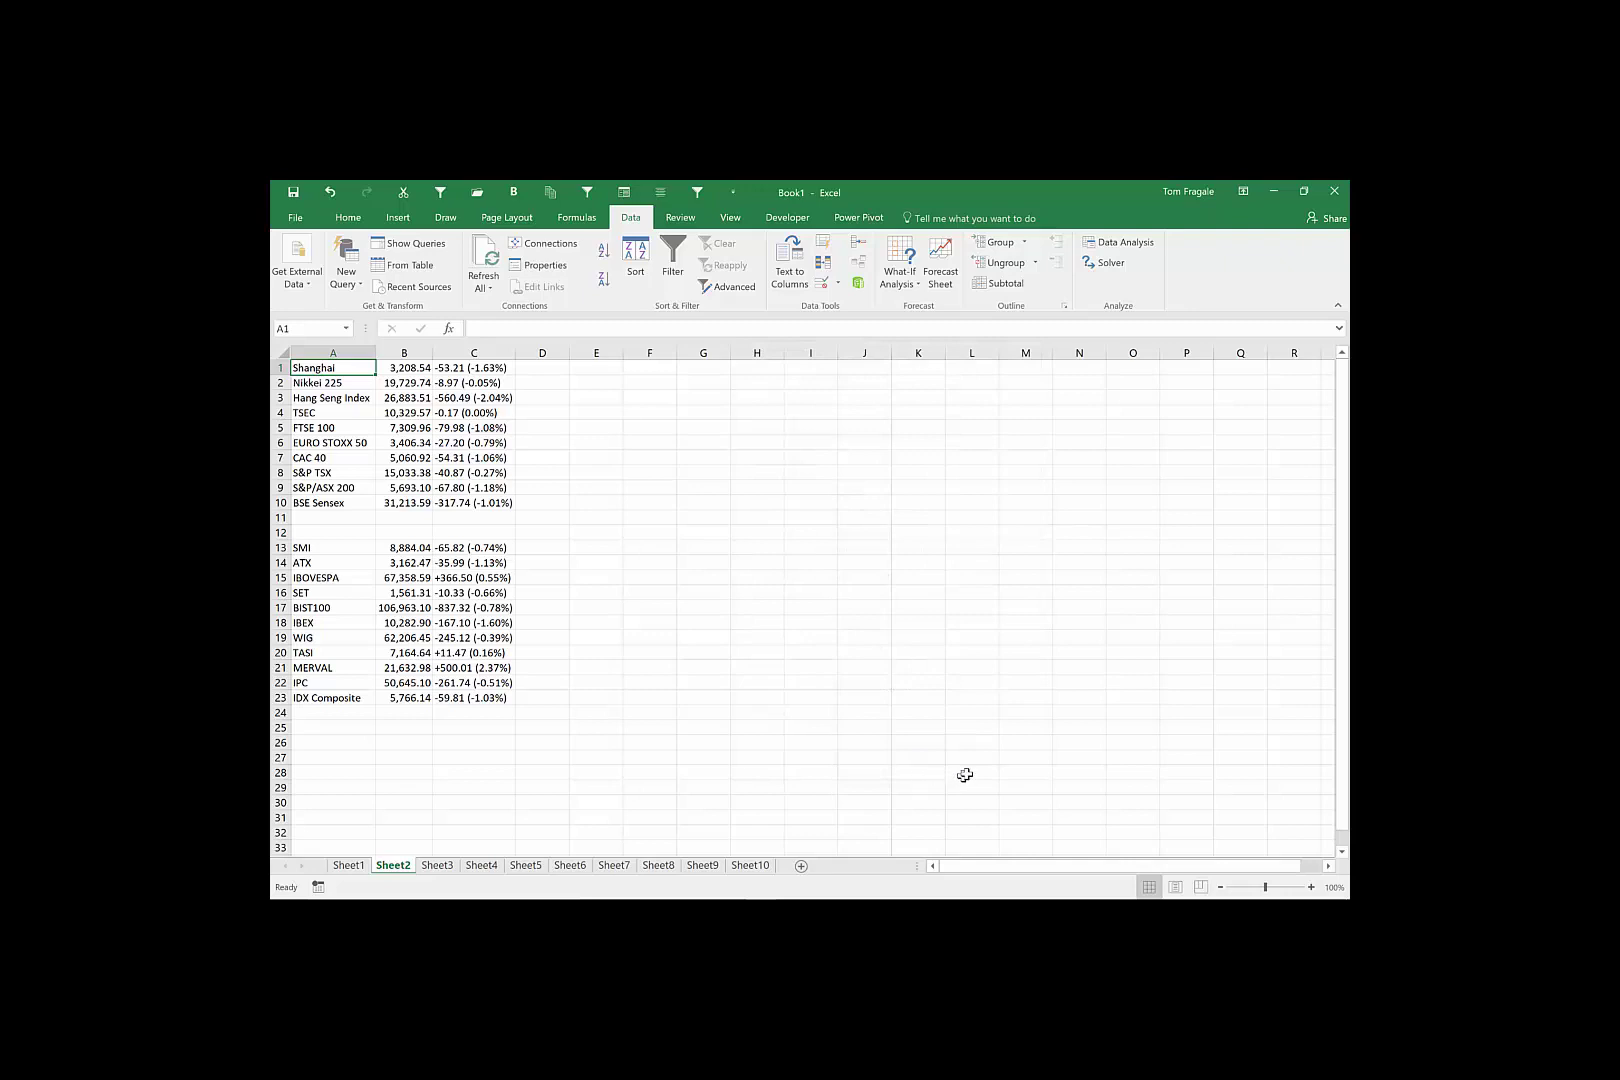
{"action": "mouse_move", "coordinate": [1303, 893]}
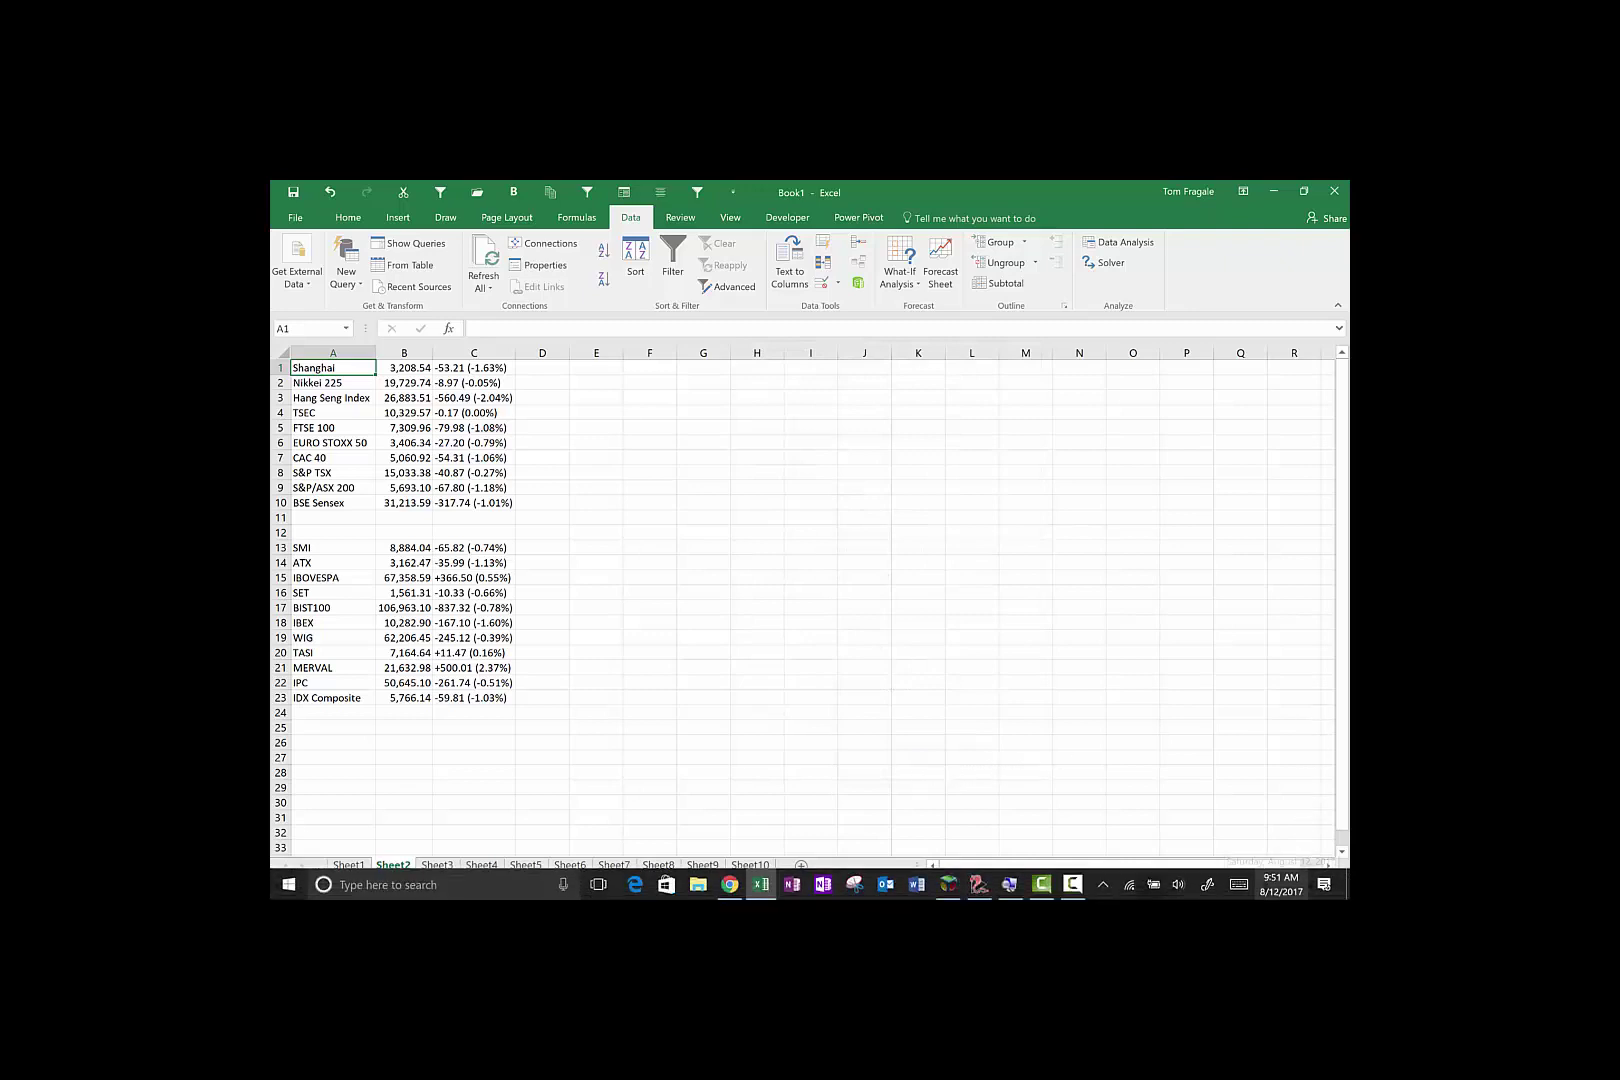